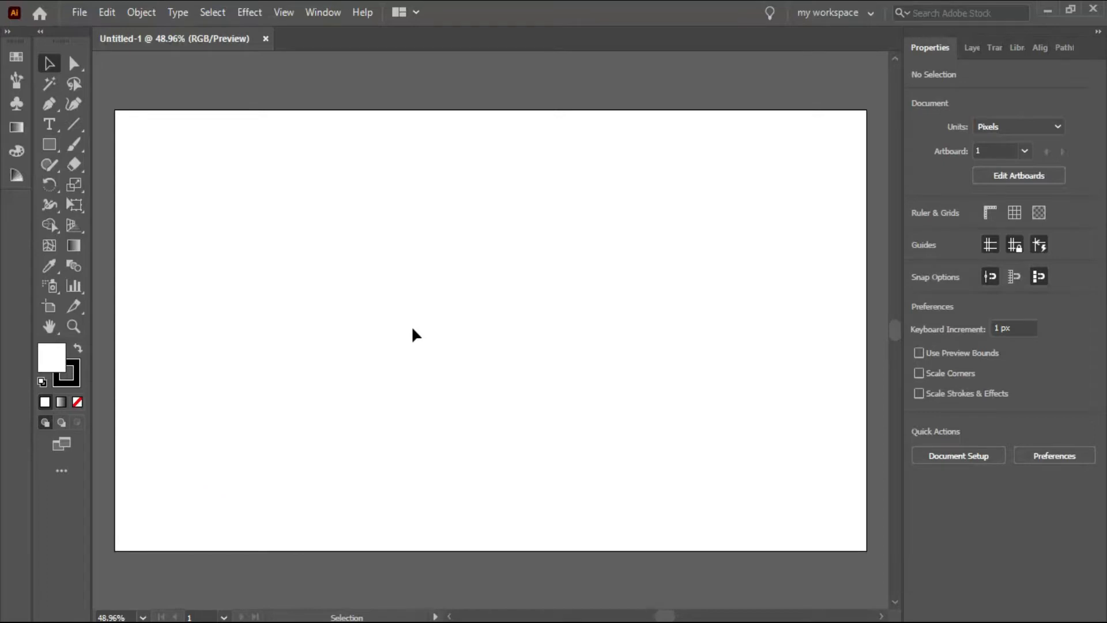
- Switch to Chrome and run a Google image search for "grunge texture vector"
{"action": "left_click", "coordinate": [317, 614]}
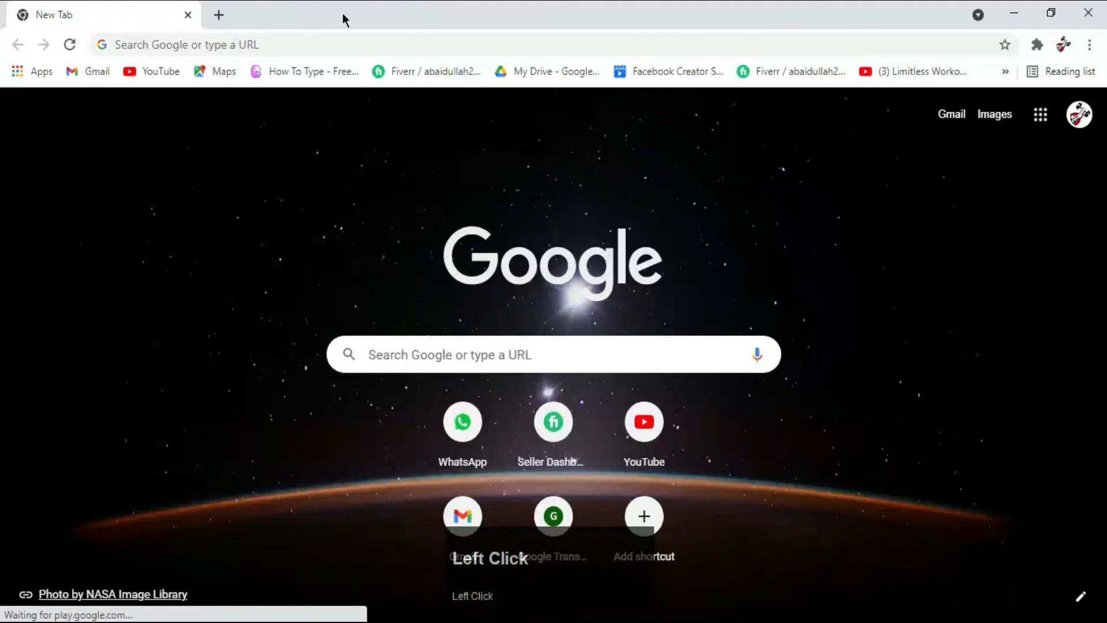
{"action": "left_click", "coordinate": [208, 43]}
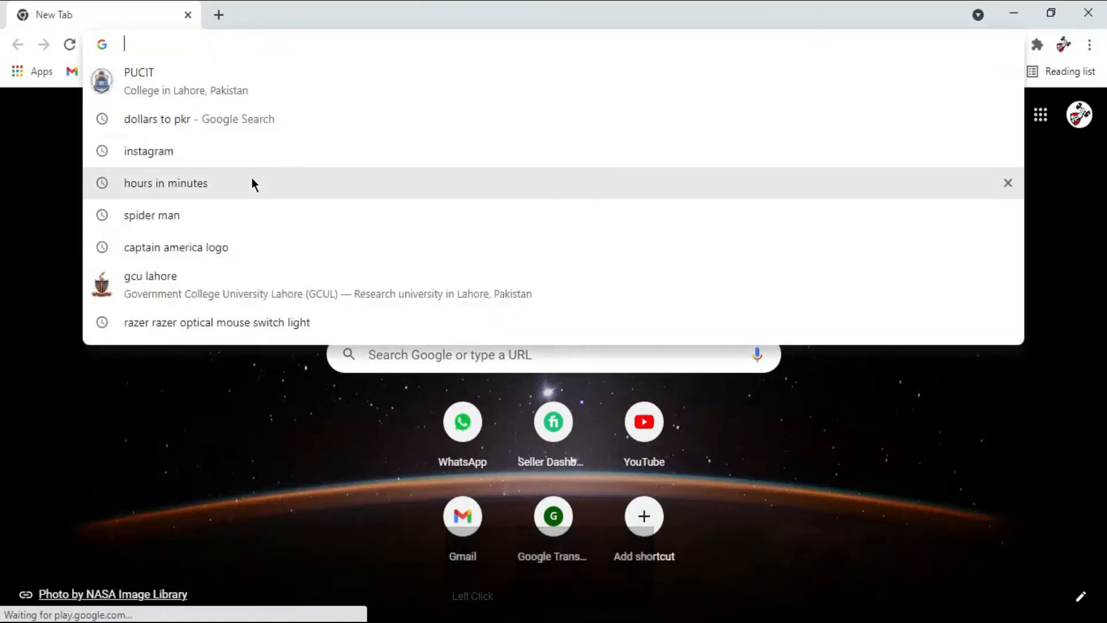
{"action": "type", "text": "imsa"}
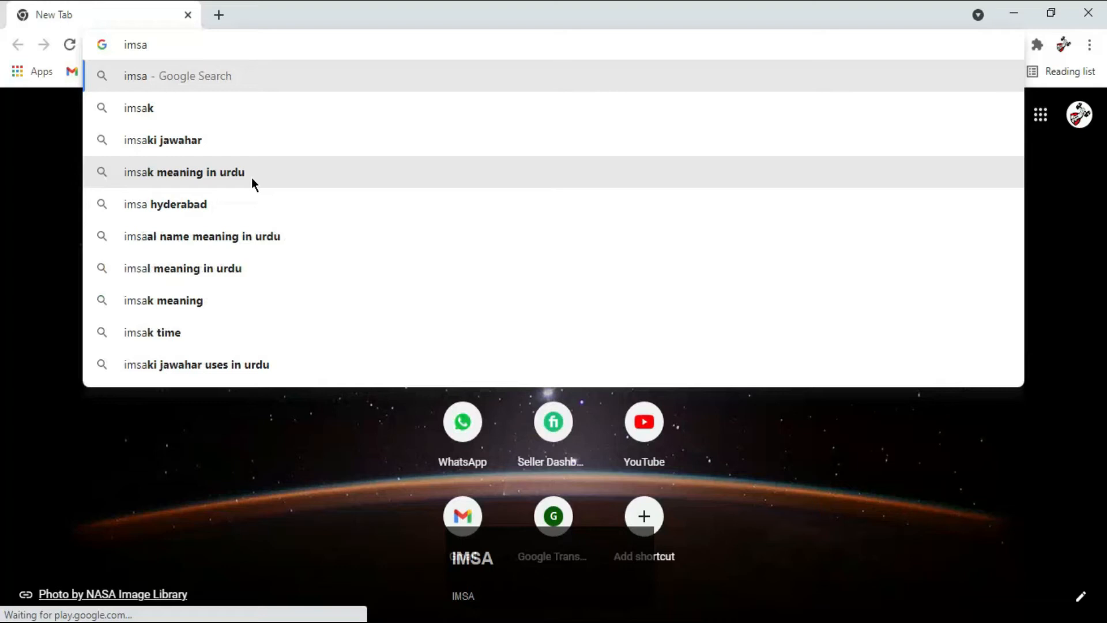
{"action": "key", "text": "BackSpace"}
{"action": "key", "text": "BackSpace"}
{"action": "key", "text": "BackSpace"}
{"action": "key", "text": "BackSpace"}
{"action": "type", "text": "gru"}
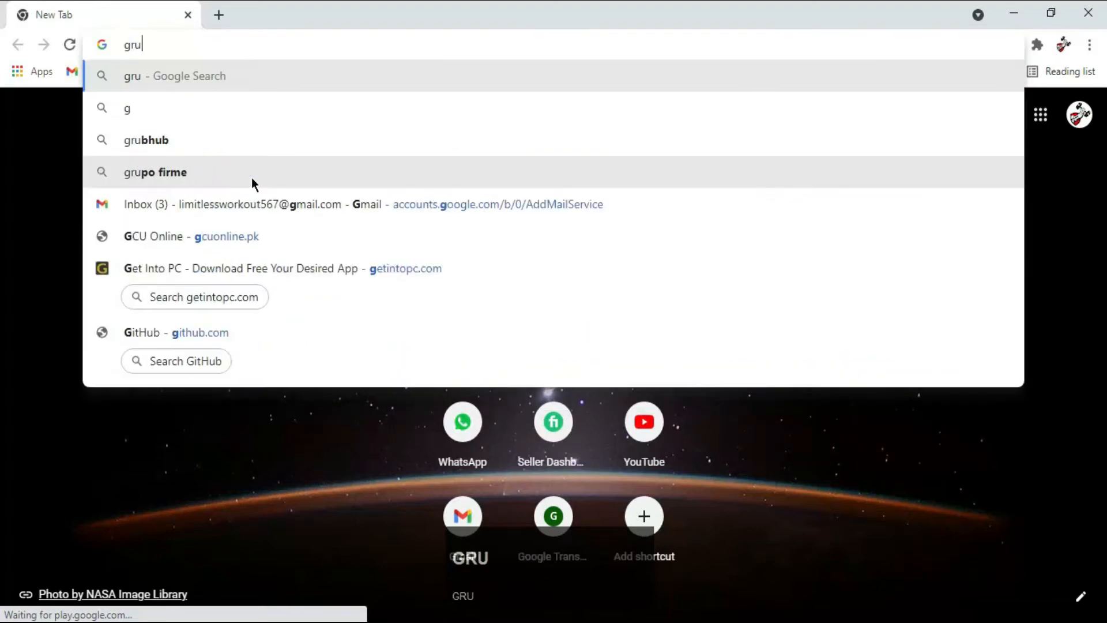
{"action": "key", "text": "Up"}
{"action": "key", "text": "Up"}
{"action": "key", "text": "Down"}
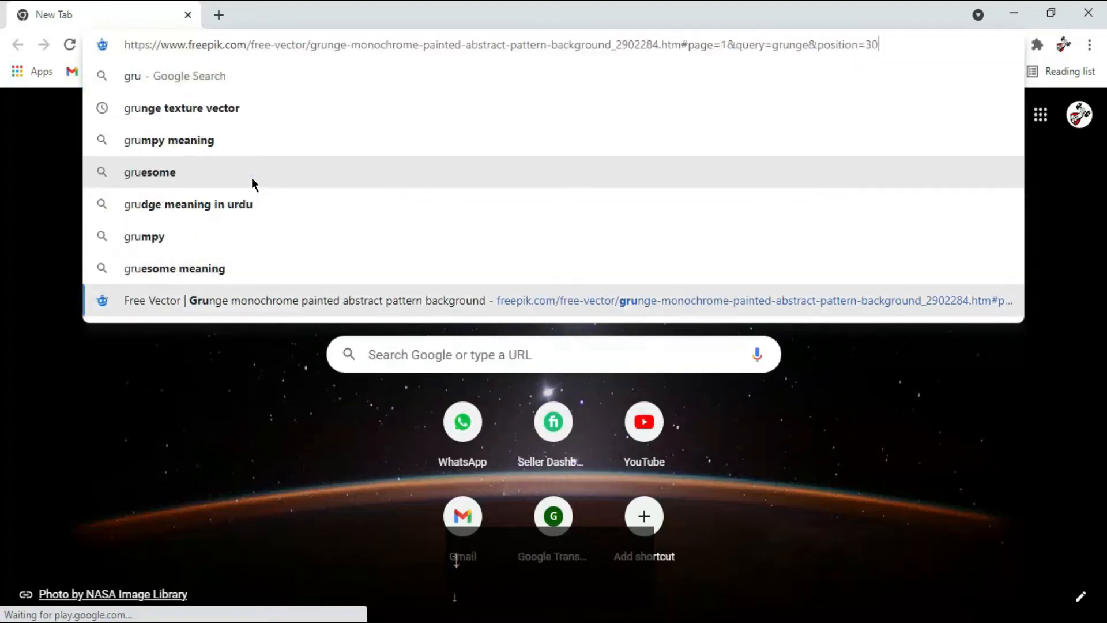
{"action": "key", "text": "Up"}
{"action": "key", "text": "Up"}
{"action": "key", "text": "Up"}
{"action": "key", "text": "Up"}
{"action": "key", "text": "Up"}
{"action": "key", "text": "Up"}
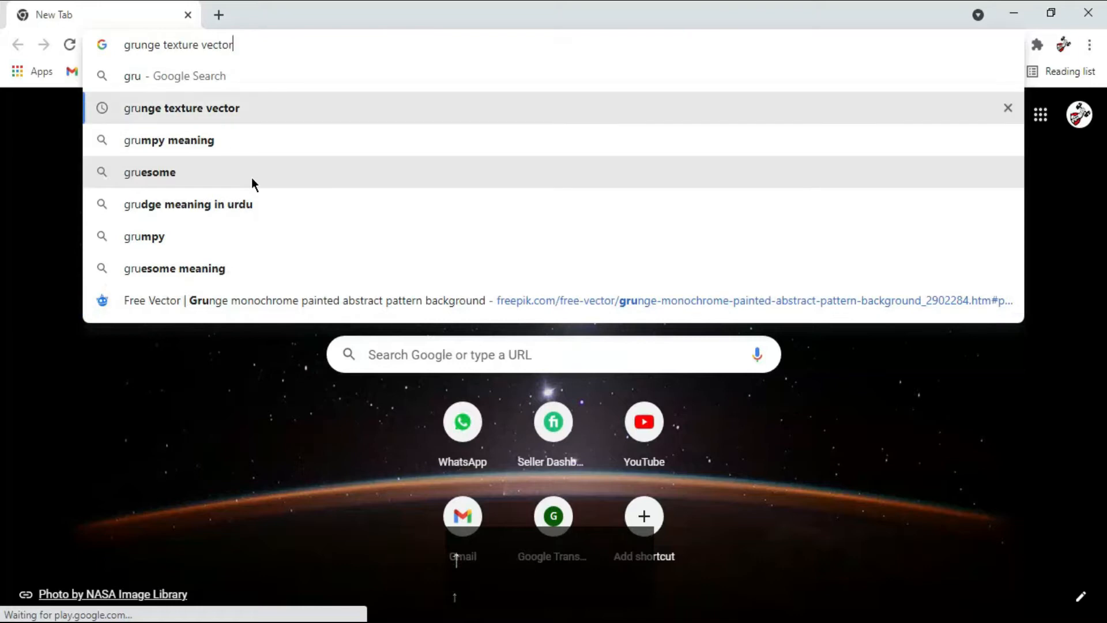
{"action": "key", "text": "Return"}
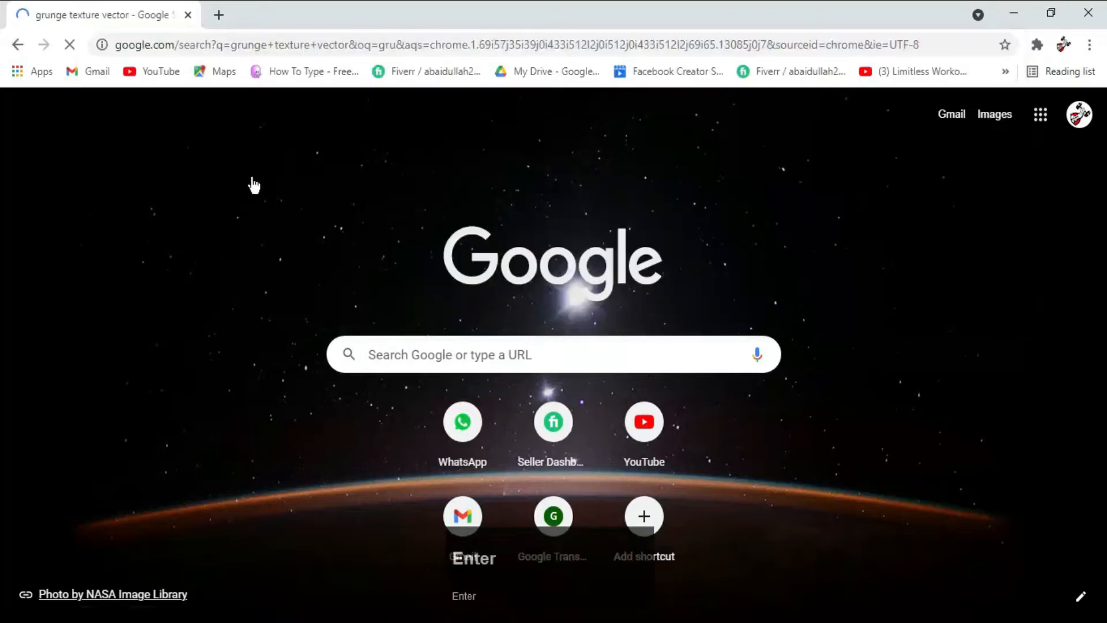
{"action": "left_click", "coordinate": [219, 182]}
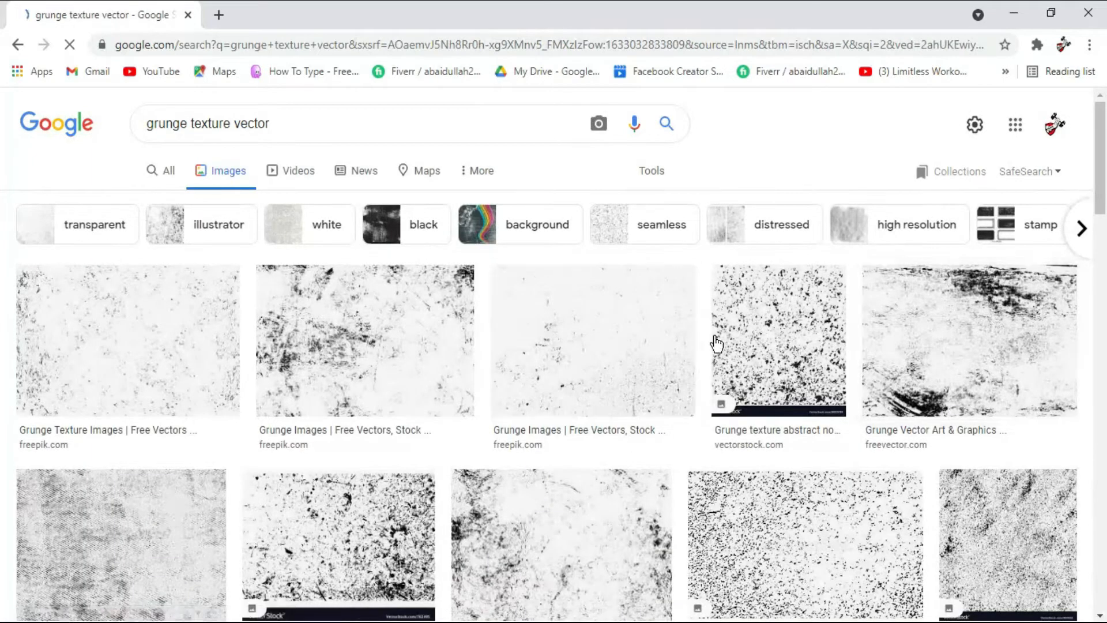
- Save the Freepik grunge texture with dark scratched patches to the Downloads folder as grunge
{"action": "left_click", "coordinate": [482, 346]}
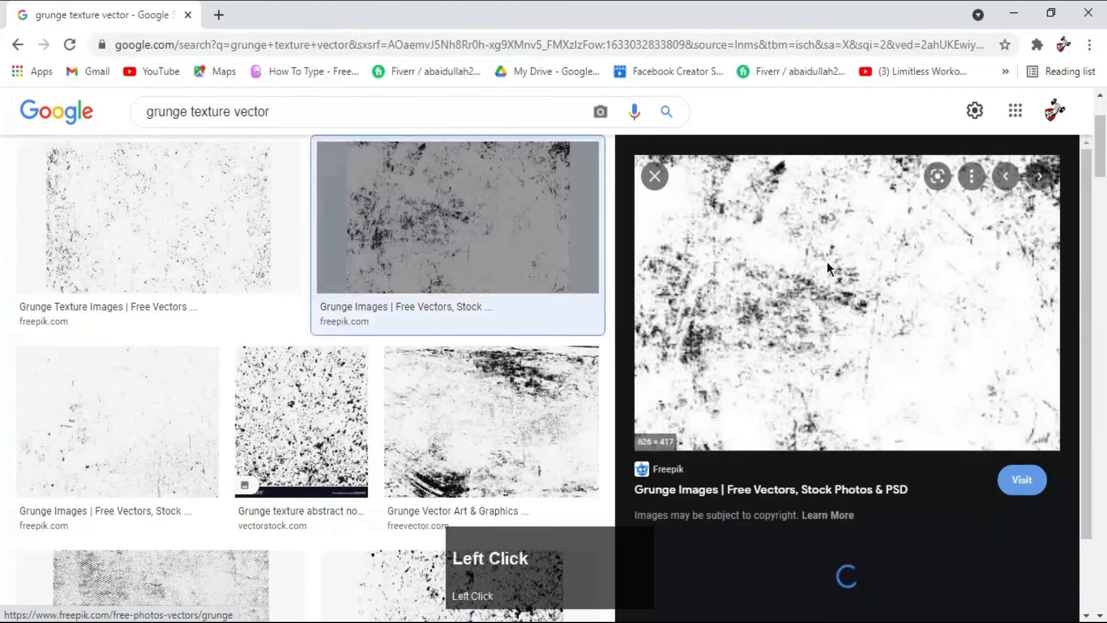
{"action": "right_click", "coordinate": [825, 261]}
{"action": "left_click", "coordinate": [926, 455]}
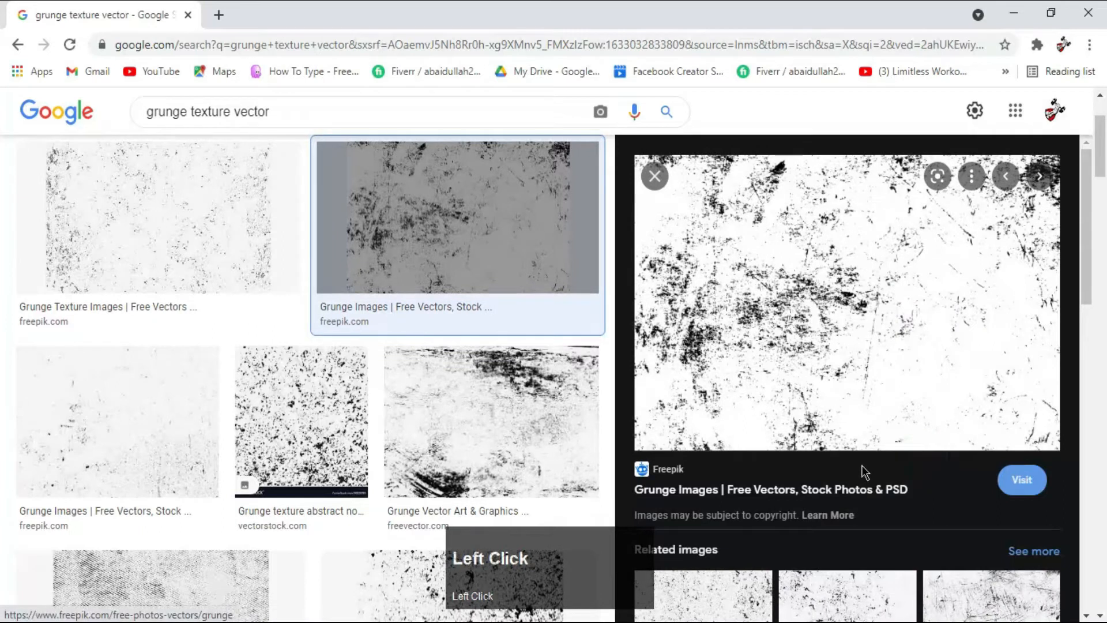
{"action": "type", "text": "grunge"}
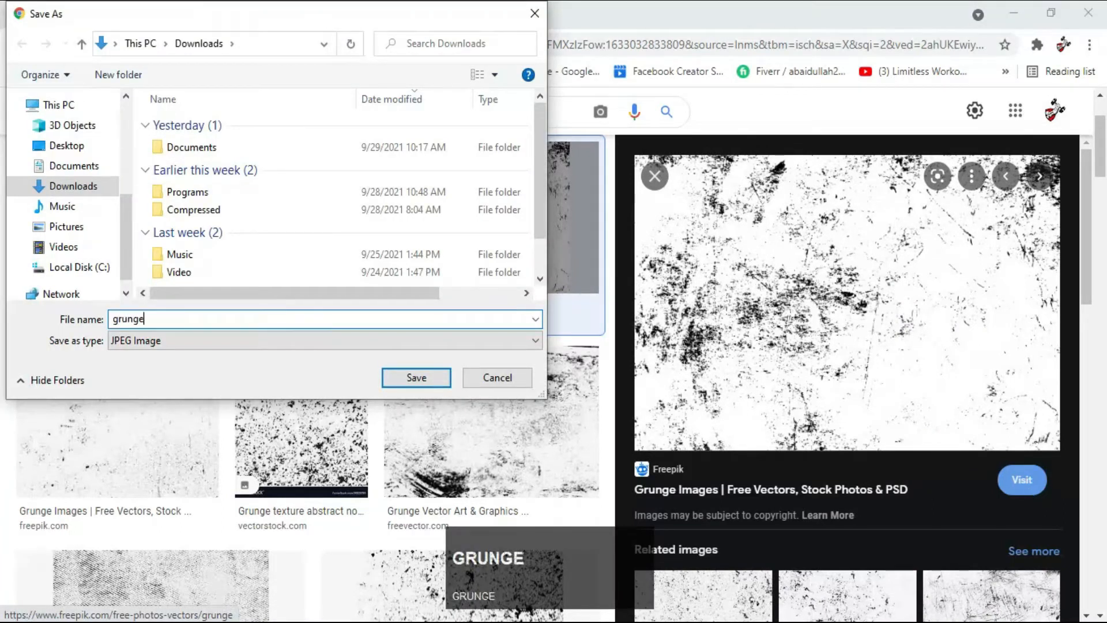
{"action": "key", "text": "Return"}
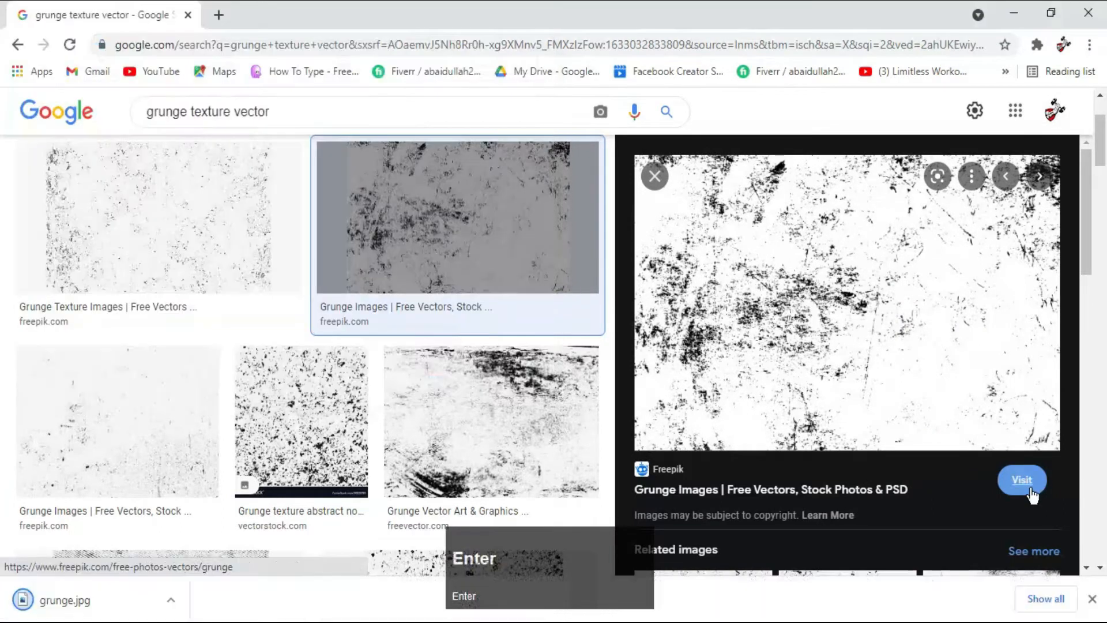
- Save the speckled VectorStock "Grunge texture abstract noice" image to the Downloads folder under the name download
{"action": "right_click", "coordinate": [323, 395]}
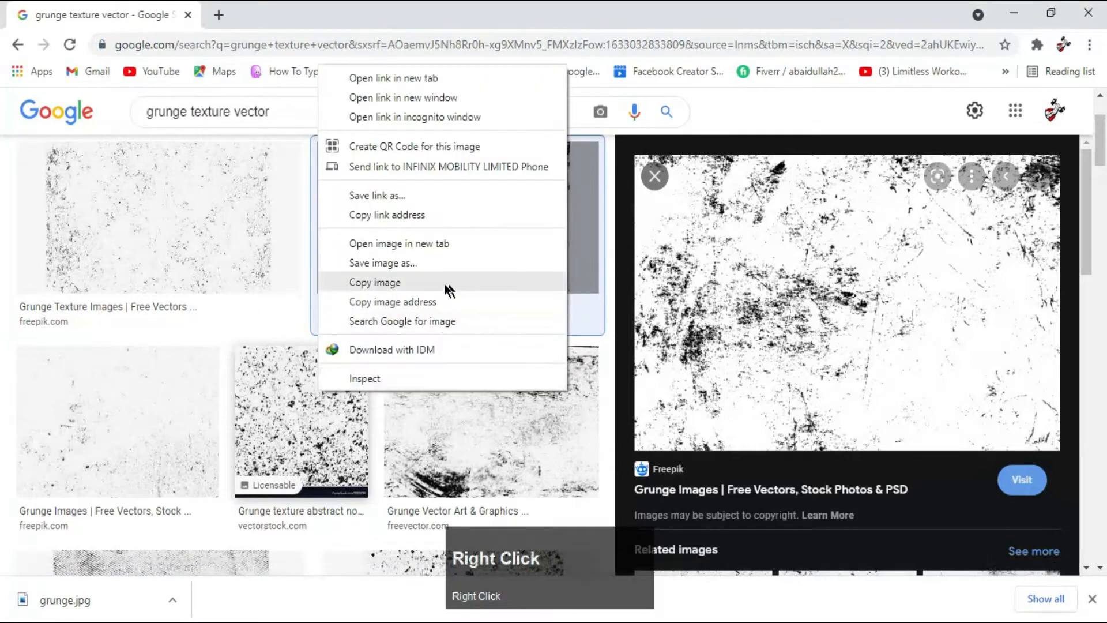
{"action": "left_click", "coordinate": [292, 424]}
{"action": "right_click", "coordinate": [843, 311]}
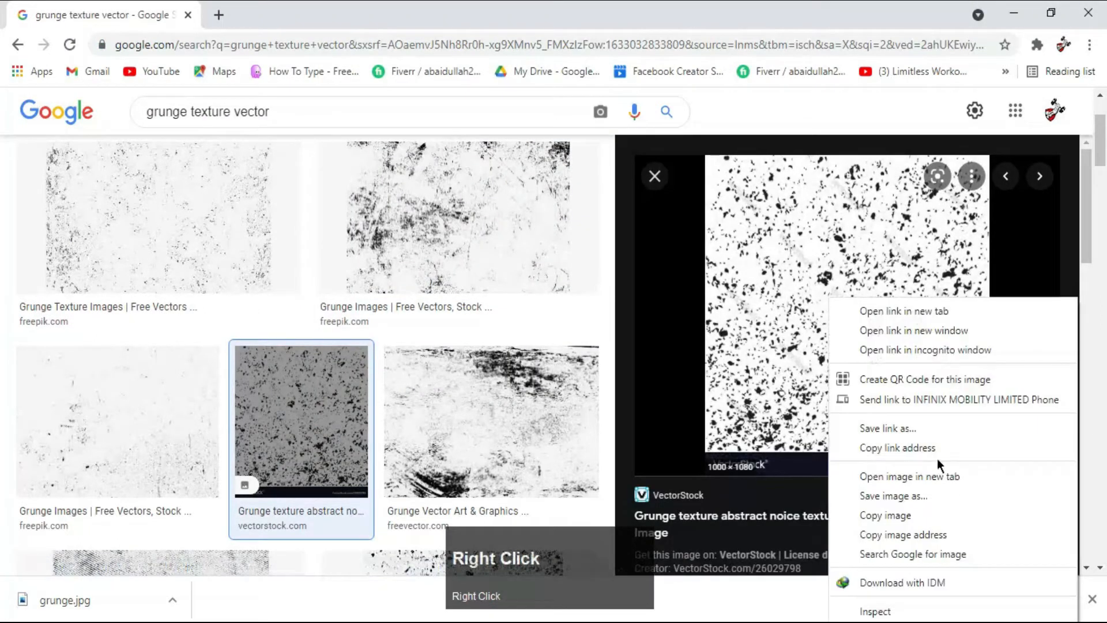
{"action": "left_click", "coordinate": [923, 487]}
{"action": "left_click", "coordinate": [417, 375]}
- Browse further grunge textures and open the scratched Vecteezy texture's page in a new tab
{"action": "scroll", "coordinate": [358, 465], "scroll_direction": "down", "scroll_amount": 10}
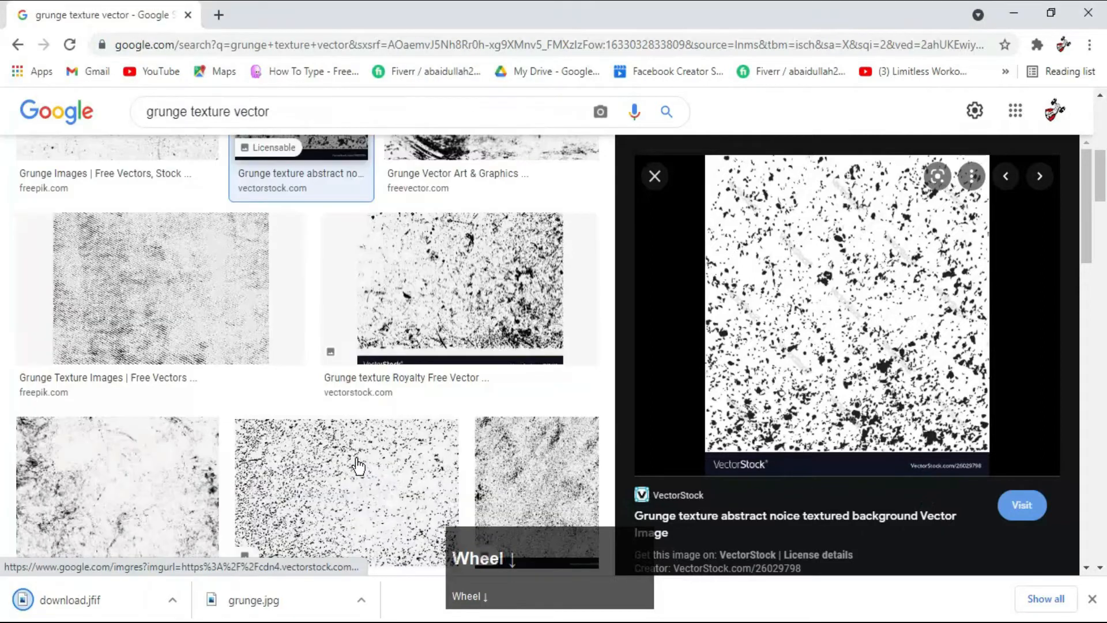
{"action": "scroll", "coordinate": [357, 463], "scroll_direction": "down", "scroll_amount": 8}
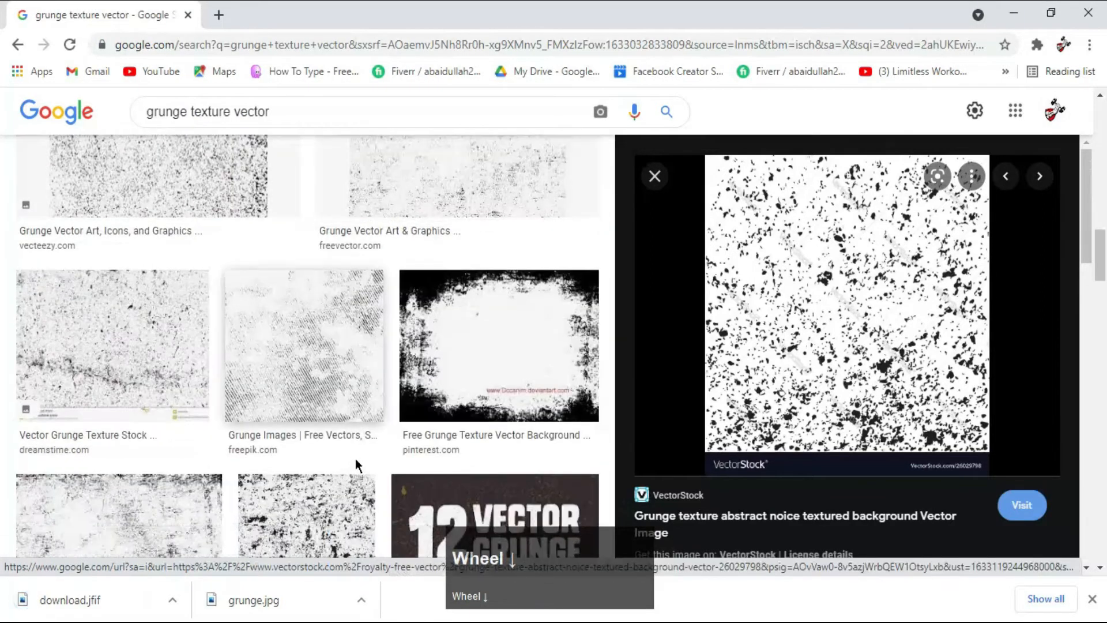
{"action": "scroll", "coordinate": [355, 458], "scroll_direction": "down", "scroll_amount": 4}
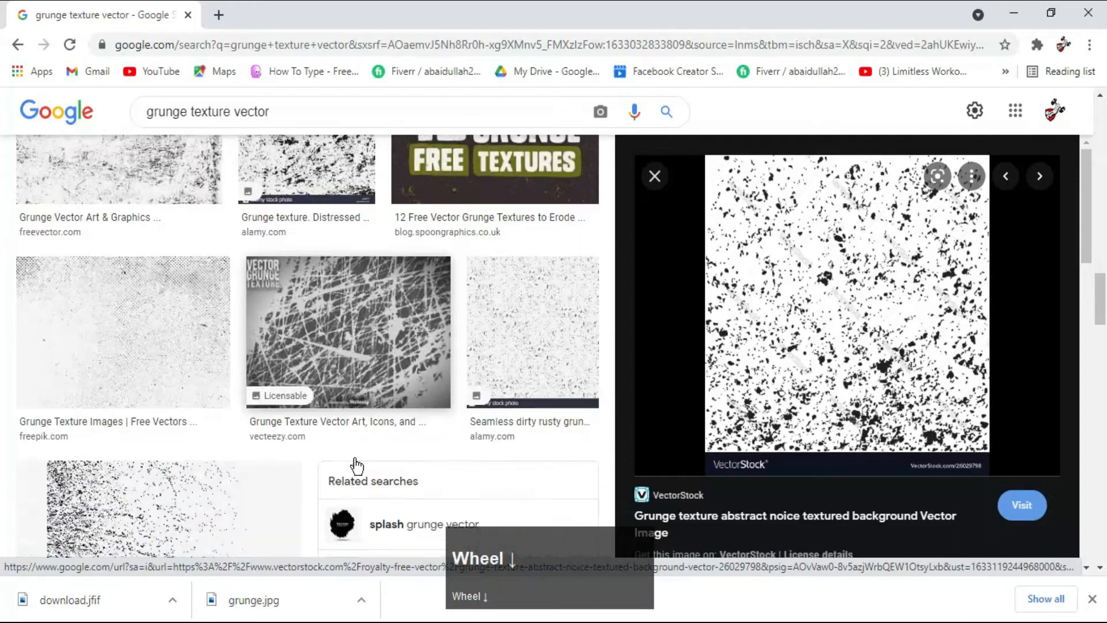
{"action": "left_click", "coordinate": [354, 346]}
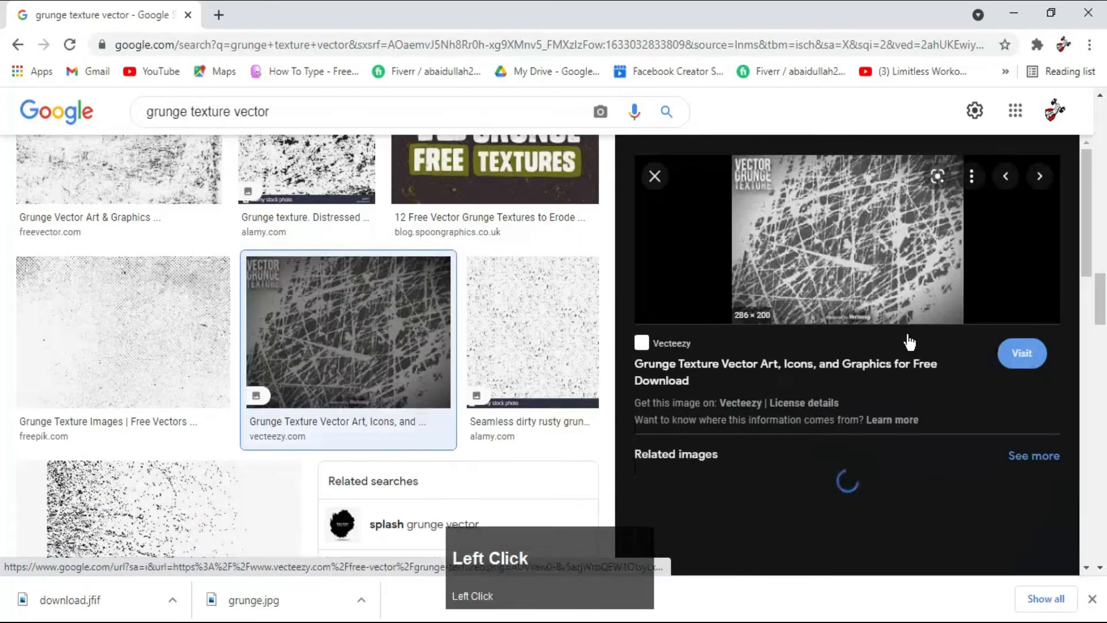
{"action": "right_click", "coordinate": [873, 269]}
{"action": "left_click", "coordinate": [911, 282]}
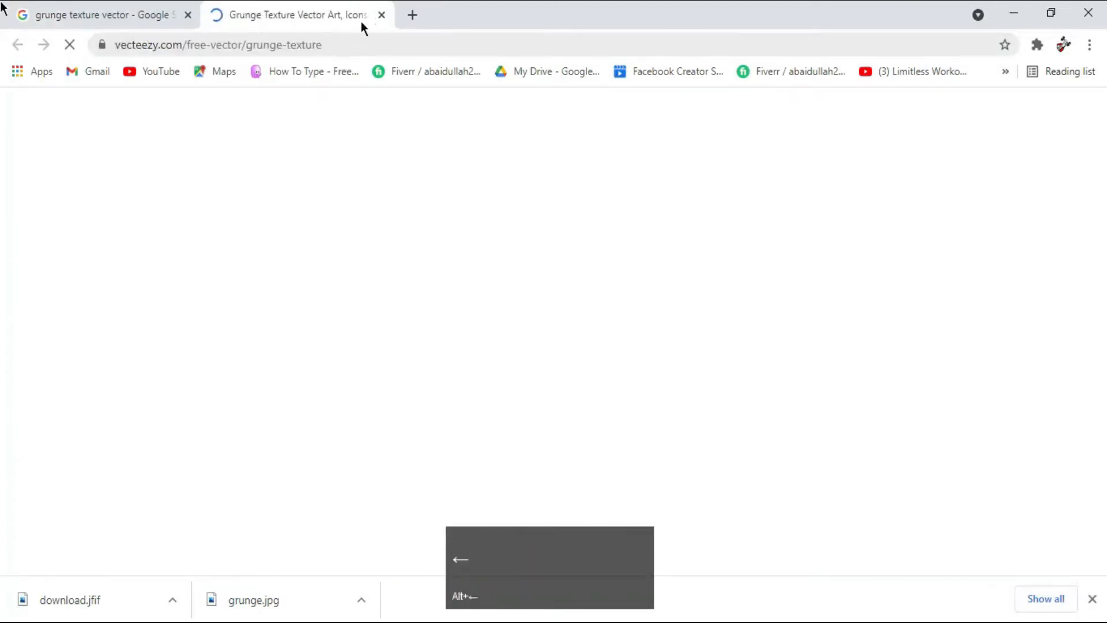
- Return to the image search and save the related Shutterstock "Dark Creepy Grunge Texture" image under the name images
{"action": "left_click", "coordinate": [94, 26]}
{"action": "scroll", "coordinate": [957, 456], "scroll_direction": "down", "scroll_amount": 3}
{"action": "left_click", "coordinate": [1018, 388]}
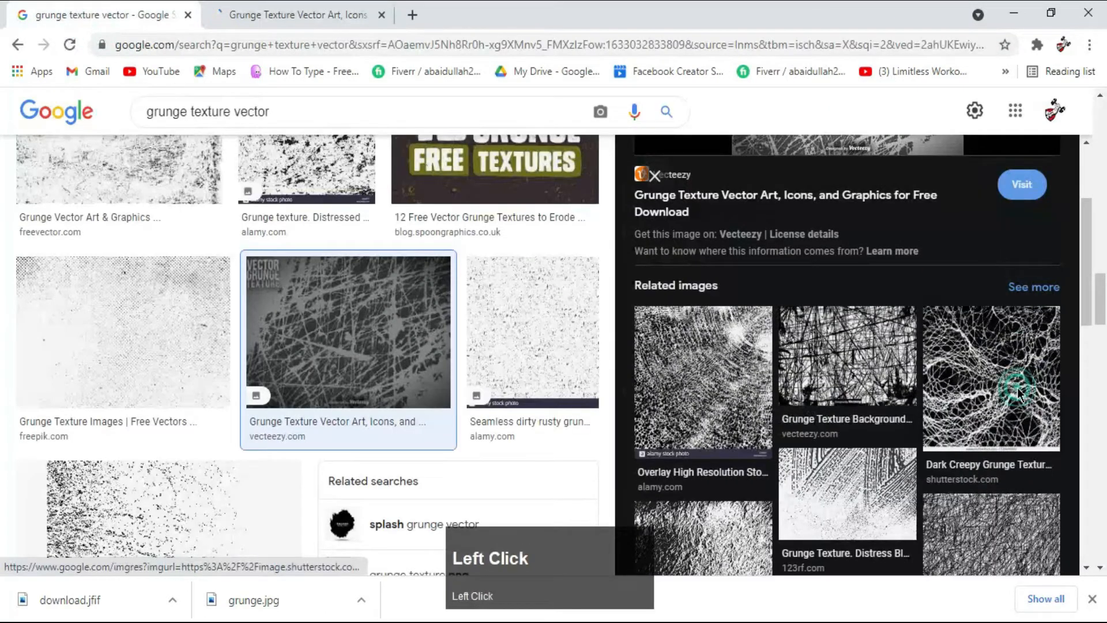
{"action": "right_click", "coordinate": [866, 295]}
{"action": "left_click", "coordinate": [960, 494]}
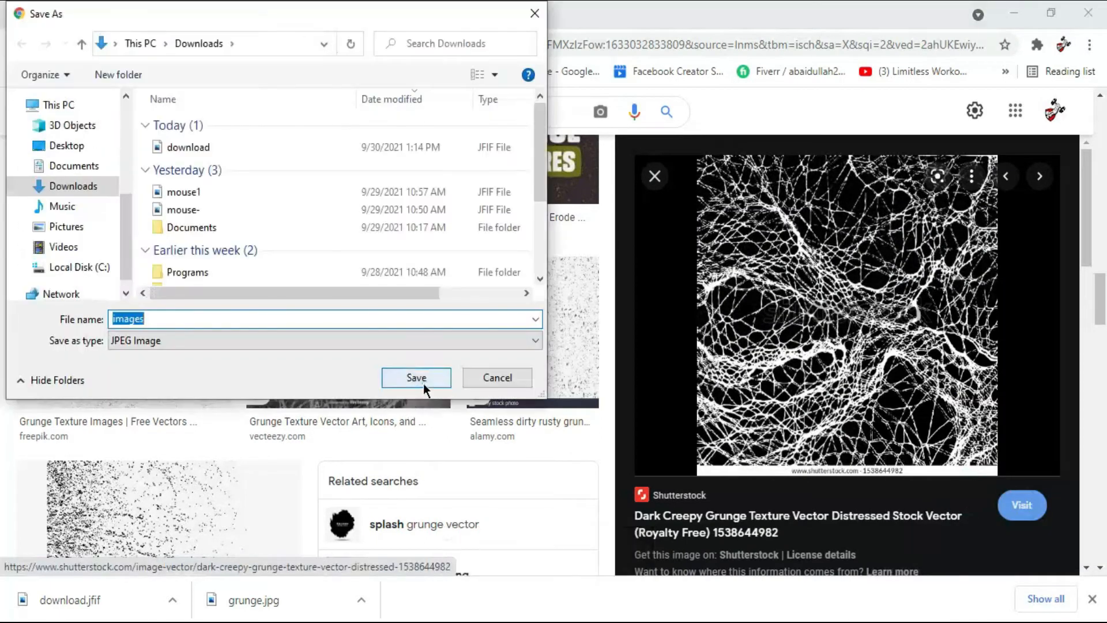
{"action": "left_click", "coordinate": [423, 383]}
- Replace the Google image search query with "image" and run the search
{"action": "triple_click", "coordinate": [390, 120]}
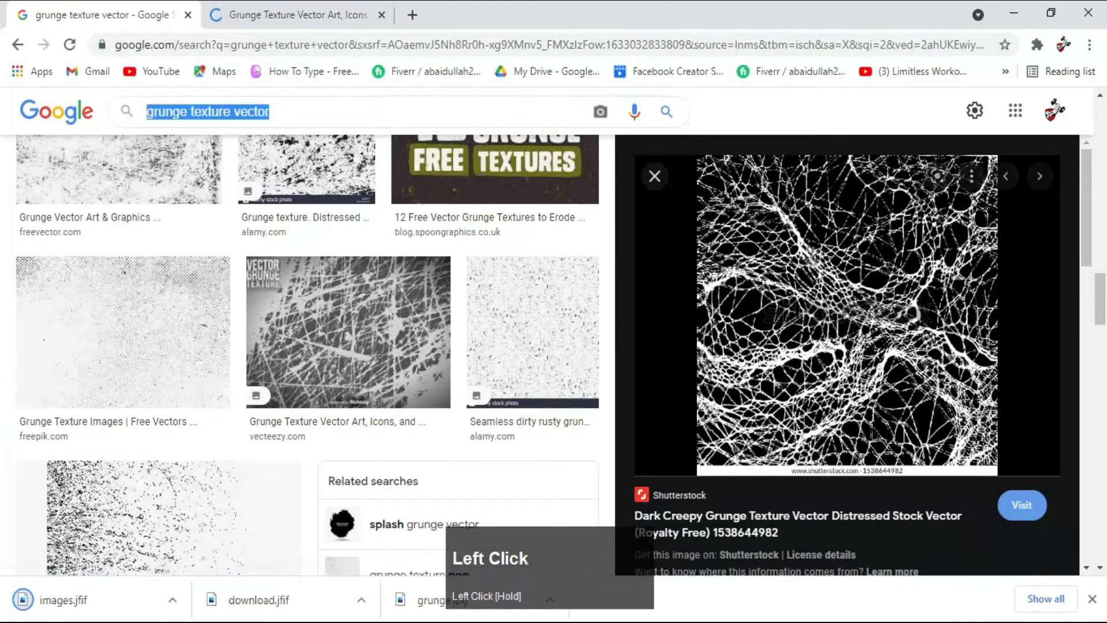
{"action": "type", "text": "image"}
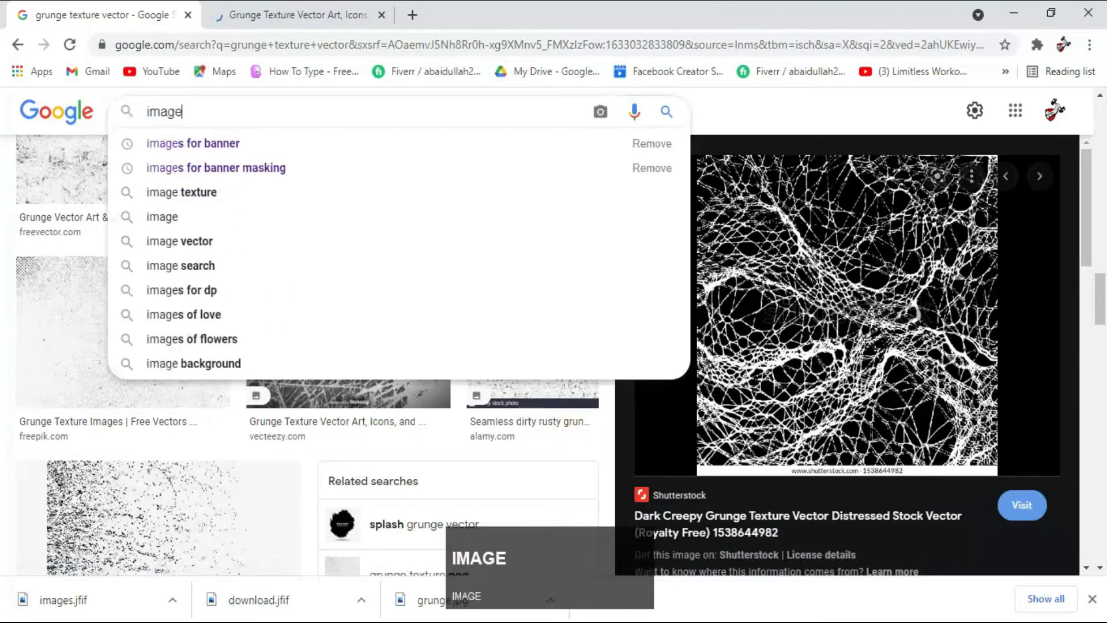
{"action": "key", "text": "Return"}
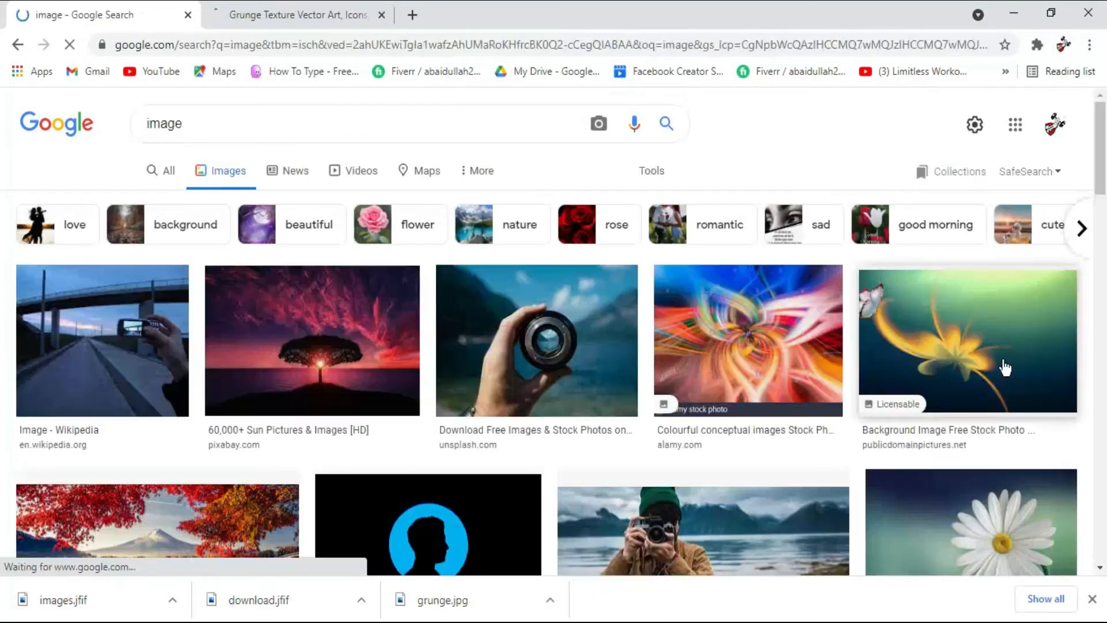
- Save Alamy's "Colourful conceptual images" stock photo under its suggested file name
{"action": "scroll", "coordinate": [804, 254], "scroll_direction": "down", "scroll_amount": 1}
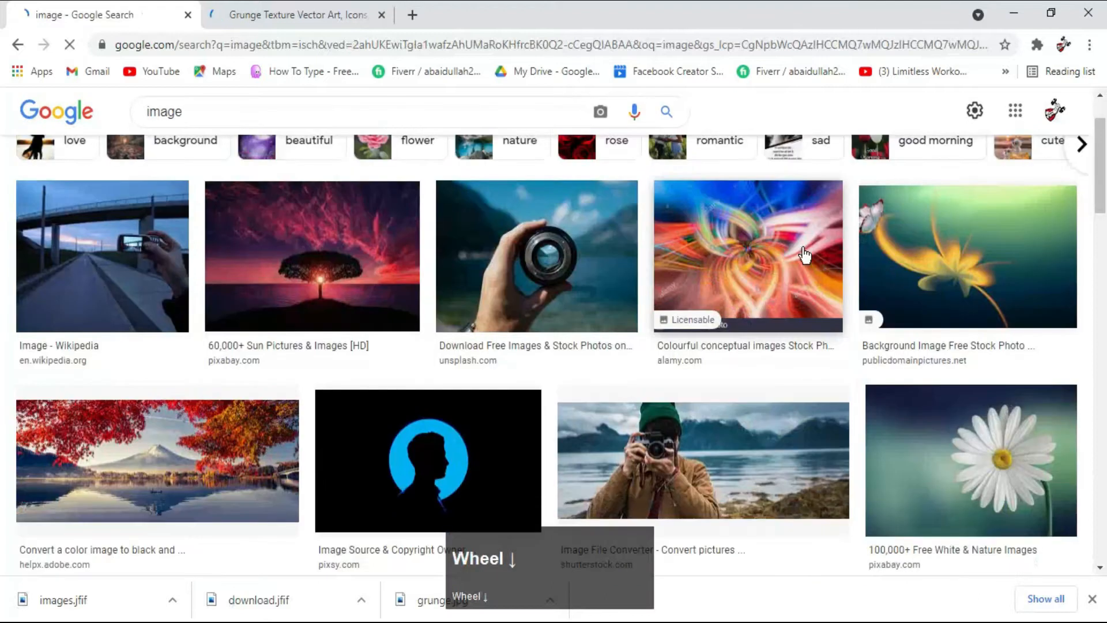
{"action": "left_click", "coordinate": [740, 283]}
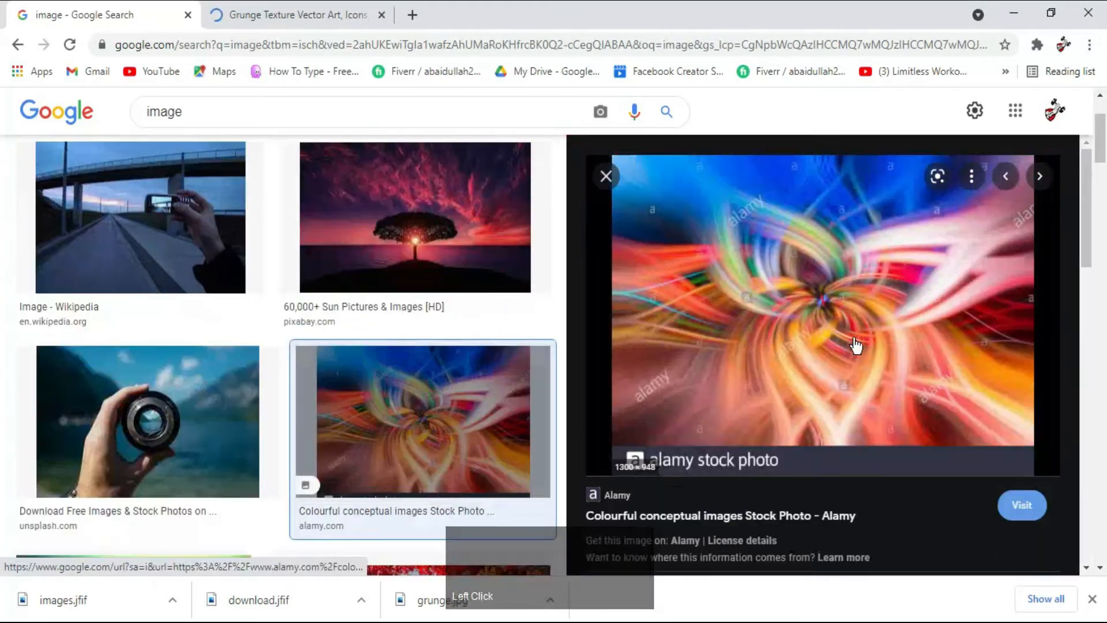
{"action": "right_click", "coordinate": [855, 341]}
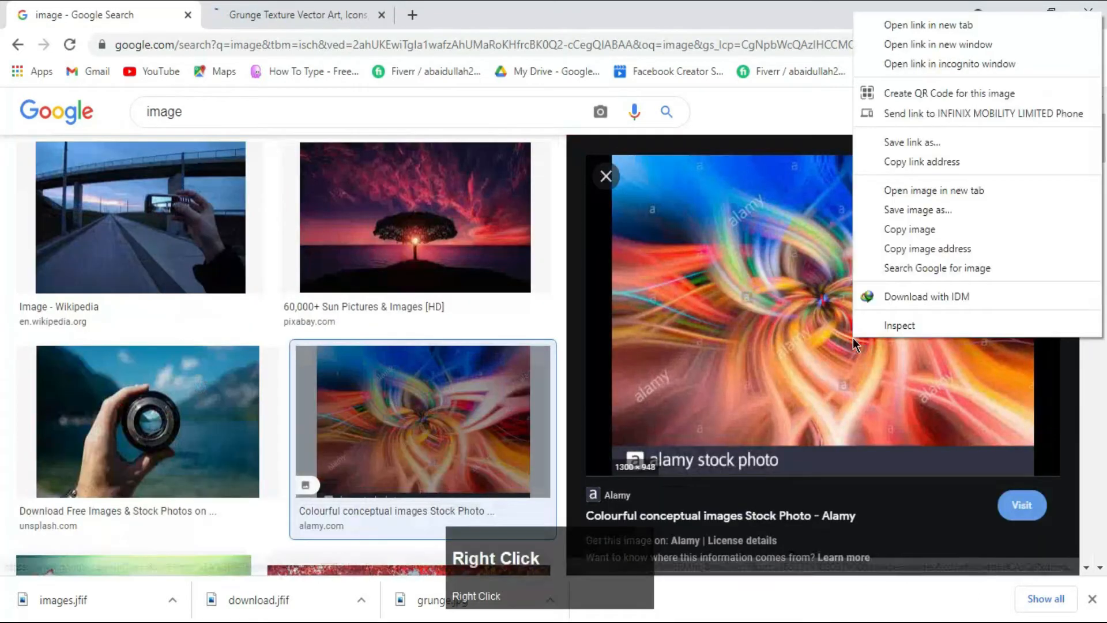
{"action": "left_click", "coordinate": [1005, 211]}
{"action": "left_click", "coordinate": [414, 376]}
- Find iStock's rainbow powder explosion on a black background and save the image under its suggested name
{"action": "scroll", "coordinate": [462, 282], "scroll_direction": "down", "scroll_amount": 6}
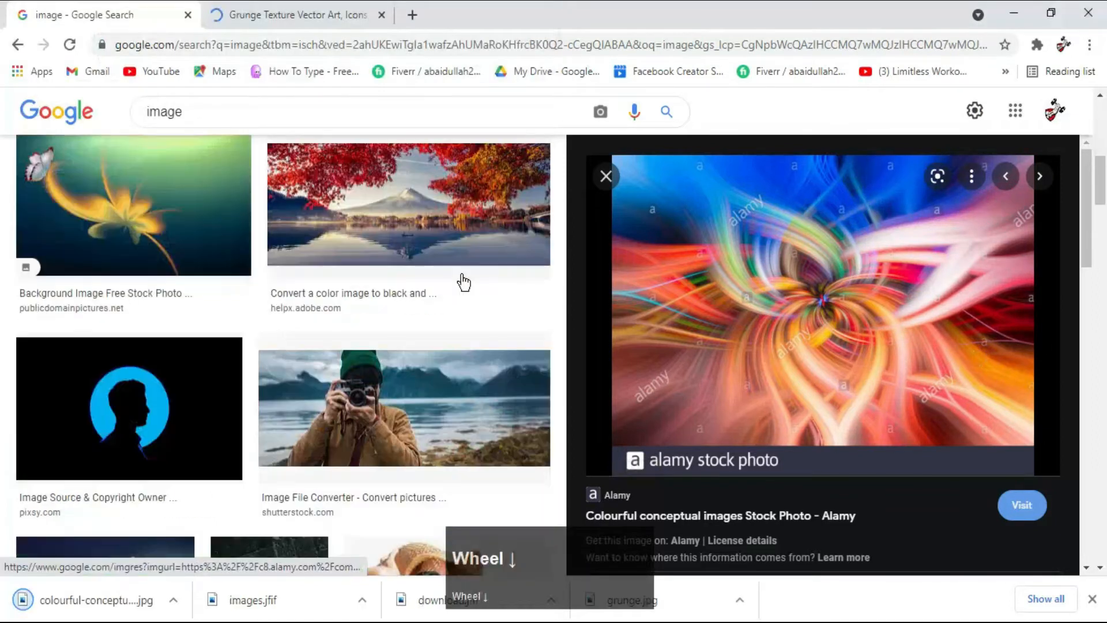
{"action": "scroll", "coordinate": [462, 282], "scroll_direction": "down", "scroll_amount": 7}
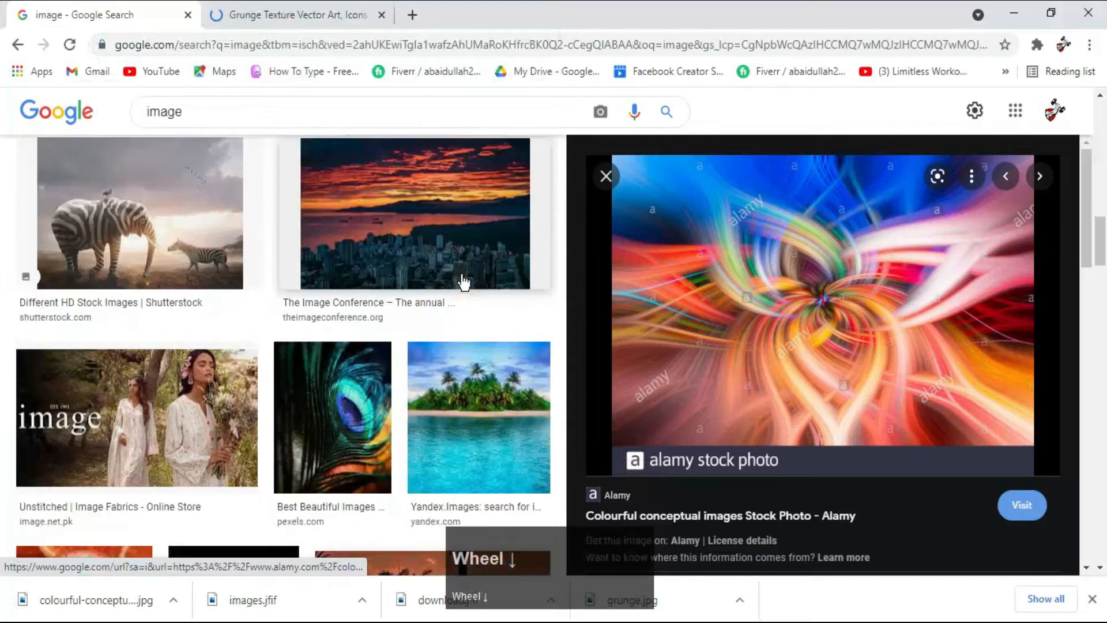
{"action": "scroll", "coordinate": [345, 285], "scroll_direction": "down", "scroll_amount": 1}
{"action": "left_click", "coordinate": [272, 469]}
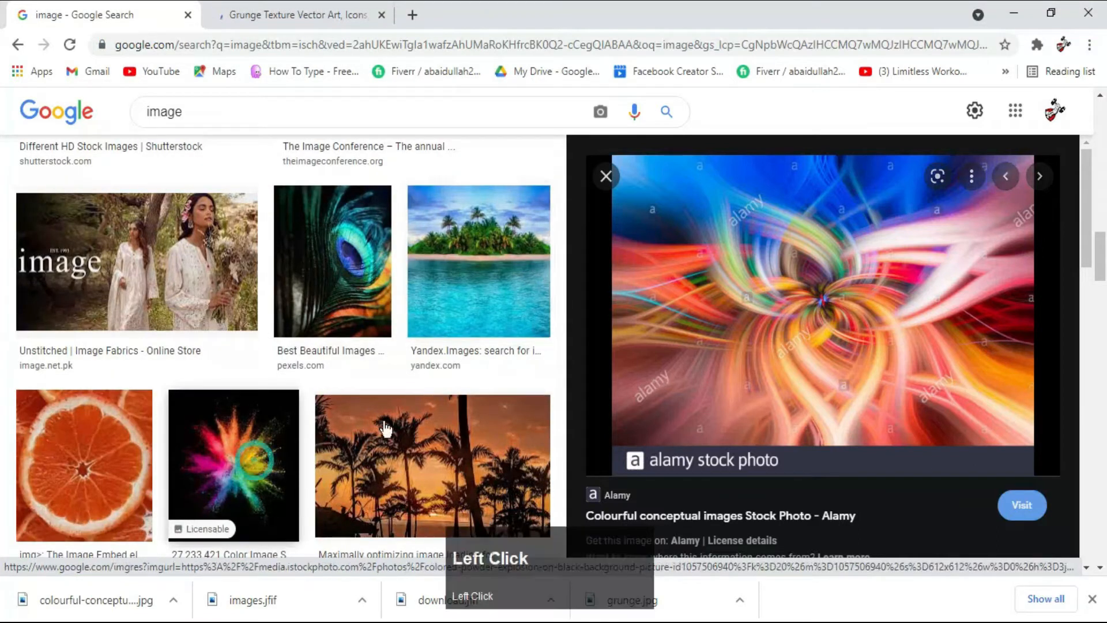
{"action": "right_click", "coordinate": [823, 340]}
{"action": "left_click", "coordinate": [900, 211]}
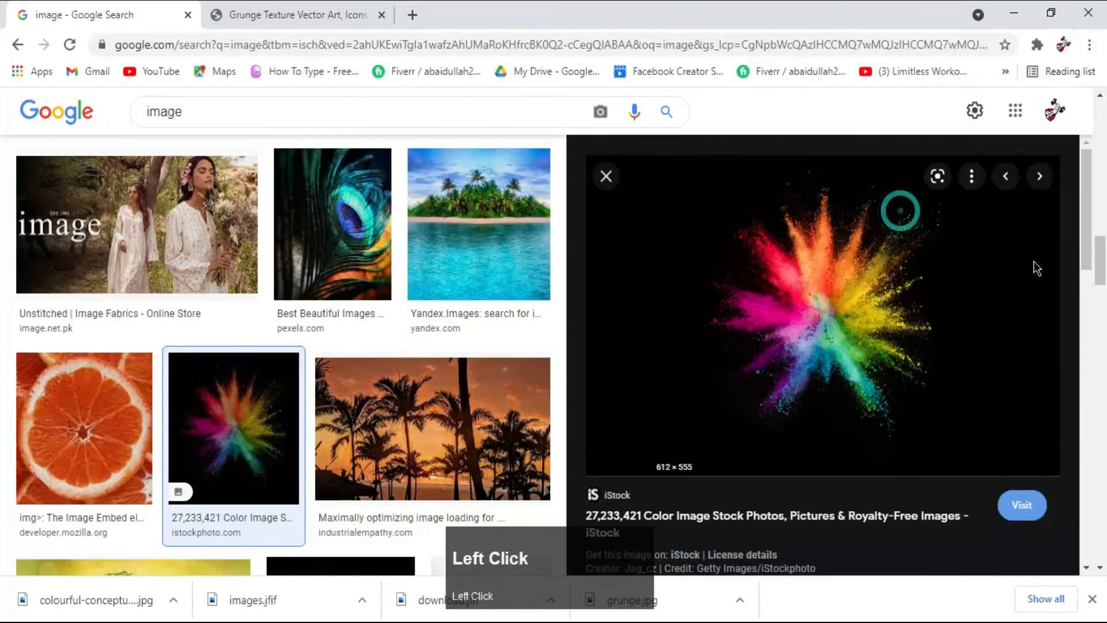
{"action": "left_click", "coordinate": [416, 376]}
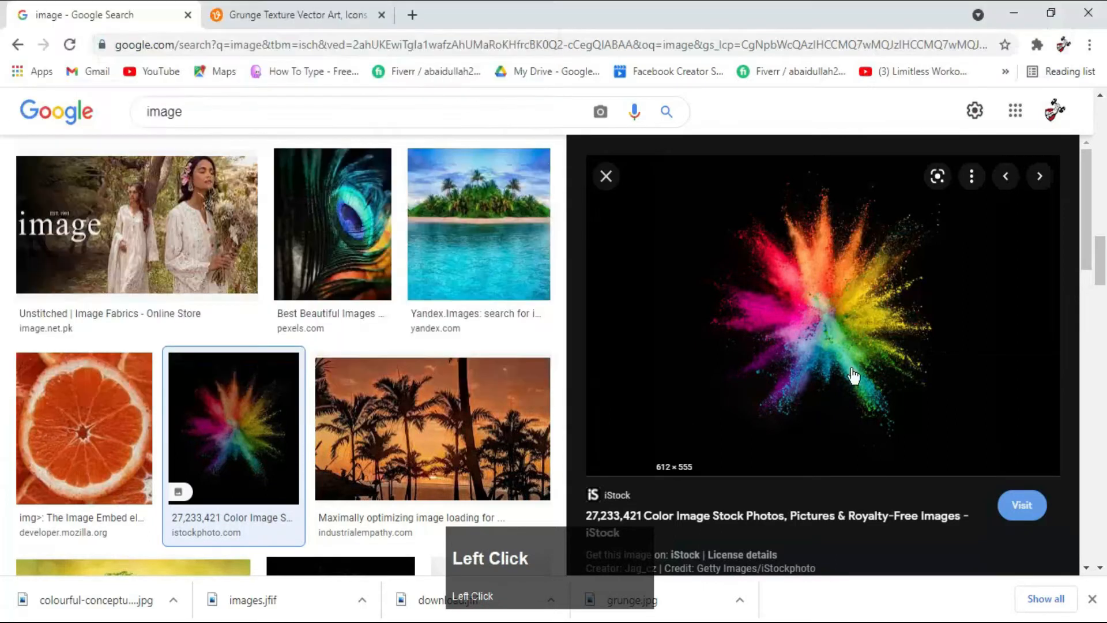
- Close the image search and switch back to Illustrator with the Selection tool active
{"action": "left_click", "coordinate": [1092, 599]}
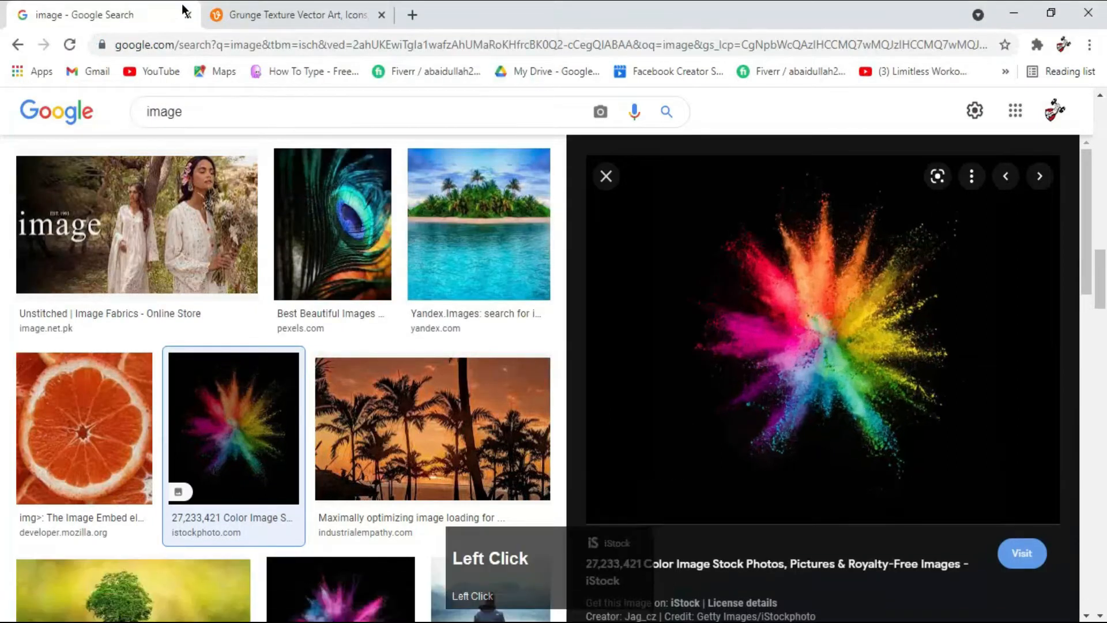
{"action": "left_click", "coordinate": [188, 16]}
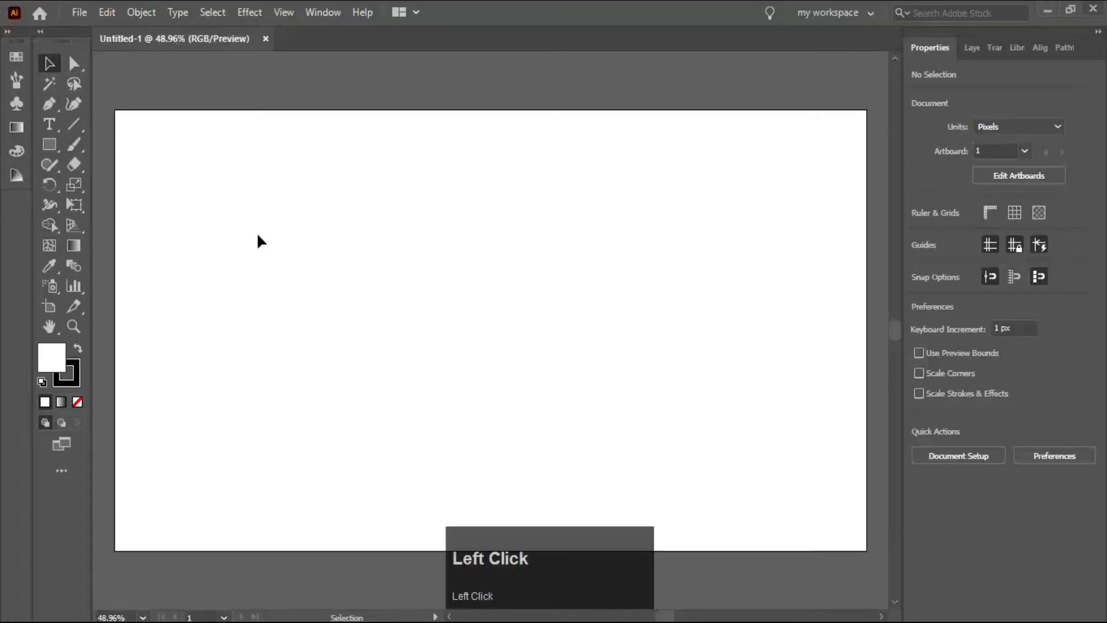
{"action": "left_click", "coordinate": [49, 64]}
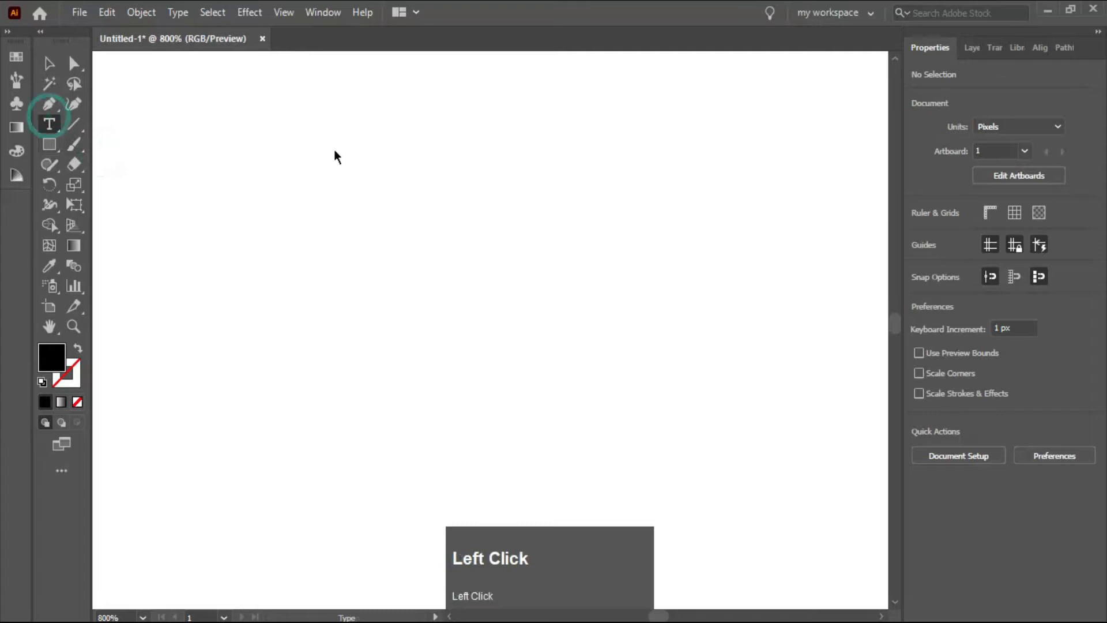
- Add the point text "Illustrator Tips" in the upper part of the artboard
{"action": "left_click", "coordinate": [286, 219]}
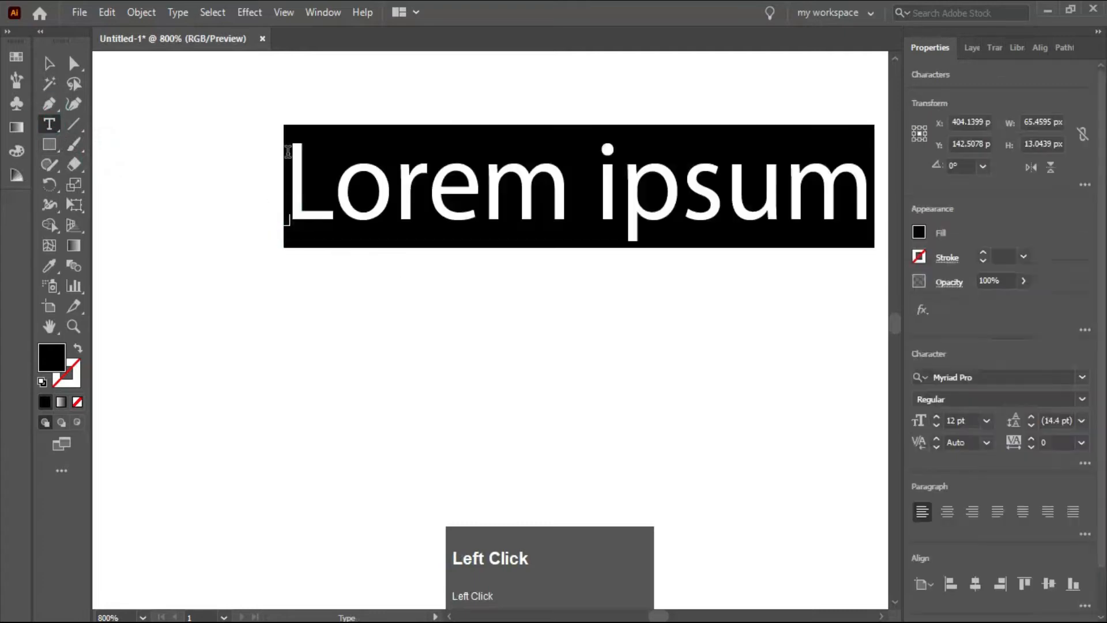
{"action": "type", "text": "I"}
{"action": "key", "text": "Caps_Lock"}
{"action": "type", "text": "l"}
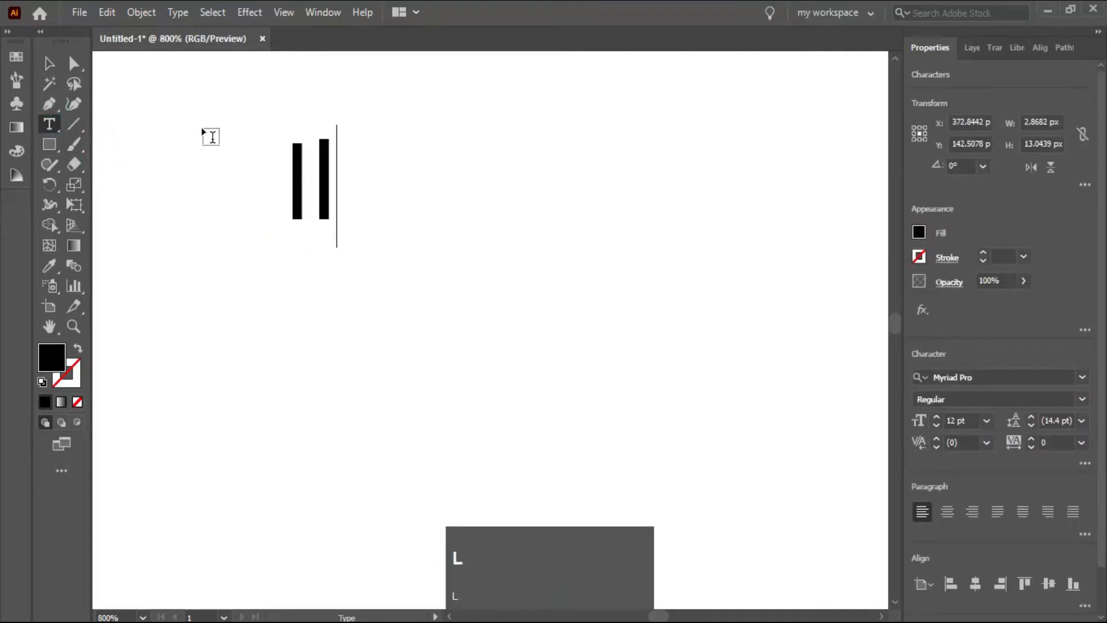
{"action": "type", "text": "lustrator"}
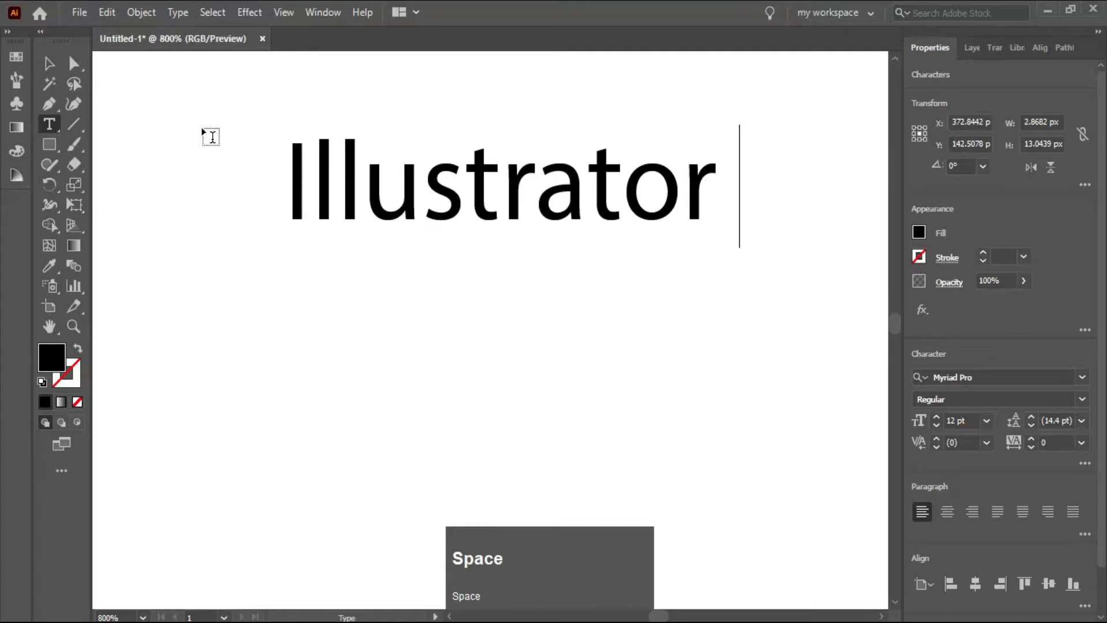
{"action": "type", "text": " T"}
{"action": "key", "text": "Caps_Lock"}
{"action": "type", "text": "ips"}
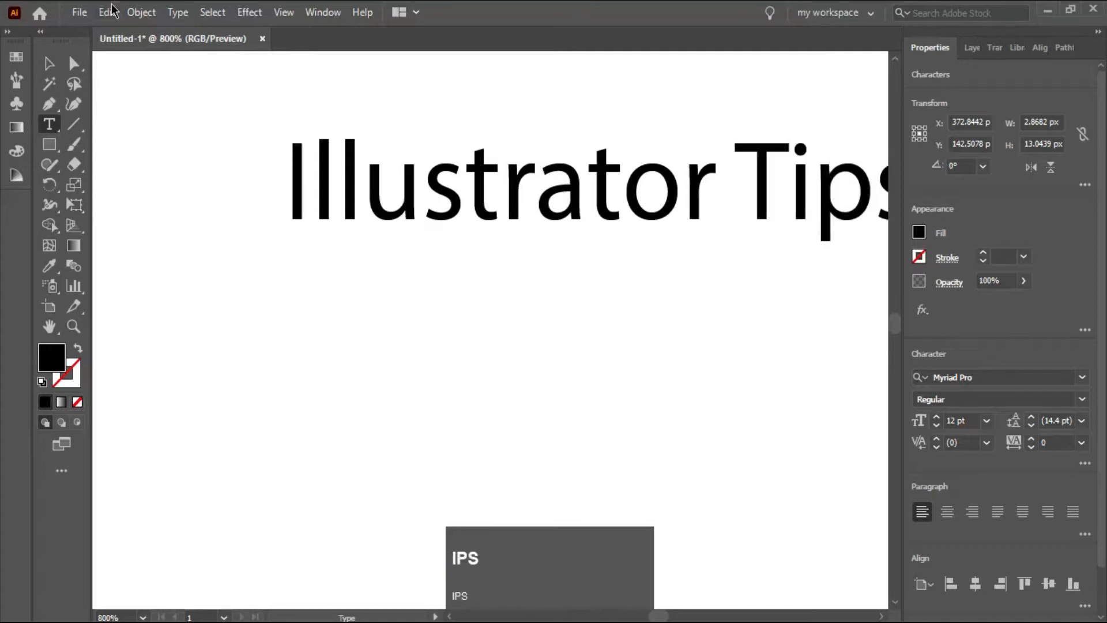
- Move the "Illustrator Tips" text to about X 394 px, Y 148 px
{"action": "left_click", "coordinate": [49, 62]}
{"action": "left_click_drag", "start_coordinate": [561, 189], "coordinate": [478, 229]}
{"action": "left_click_drag", "start_coordinate": [210, 148], "coordinate": [646, 363]}
{"action": "right_click", "coordinate": [344, 221]}
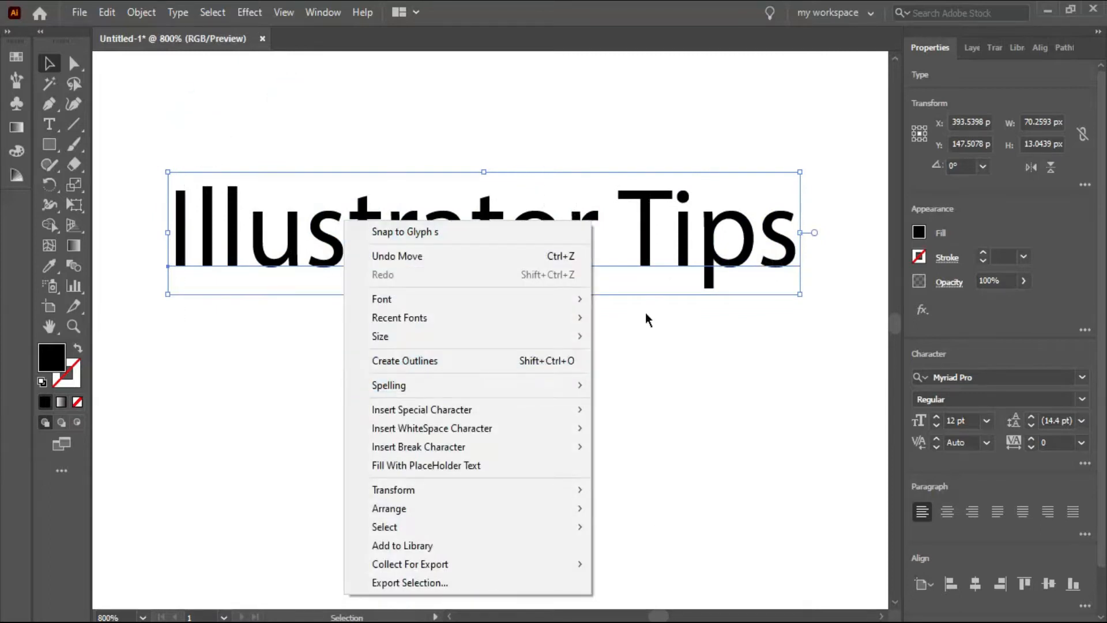
{"action": "left_click", "coordinate": [266, 120]}
- Place the rainbow powder explosion image "download (1)" from Downloads onto the artboard
{"action": "left_click", "coordinate": [86, 11]}
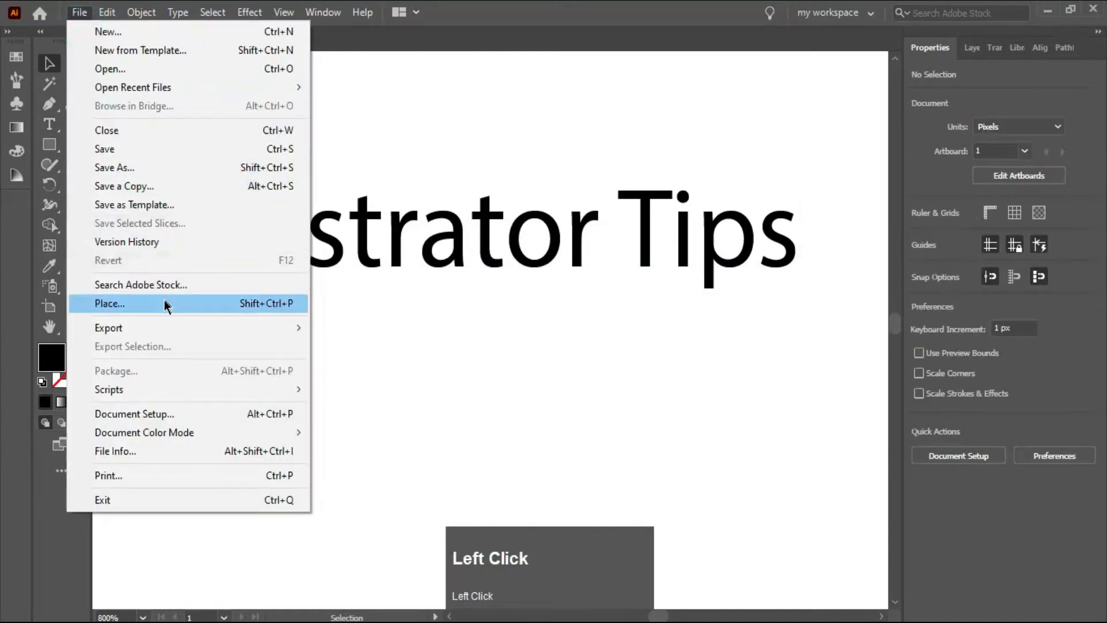
{"action": "left_click", "coordinate": [202, 301]}
{"action": "left_click", "coordinate": [234, 147]}
{"action": "left_click", "coordinate": [416, 455]}
{"action": "left_click", "coordinate": [164, 144]}
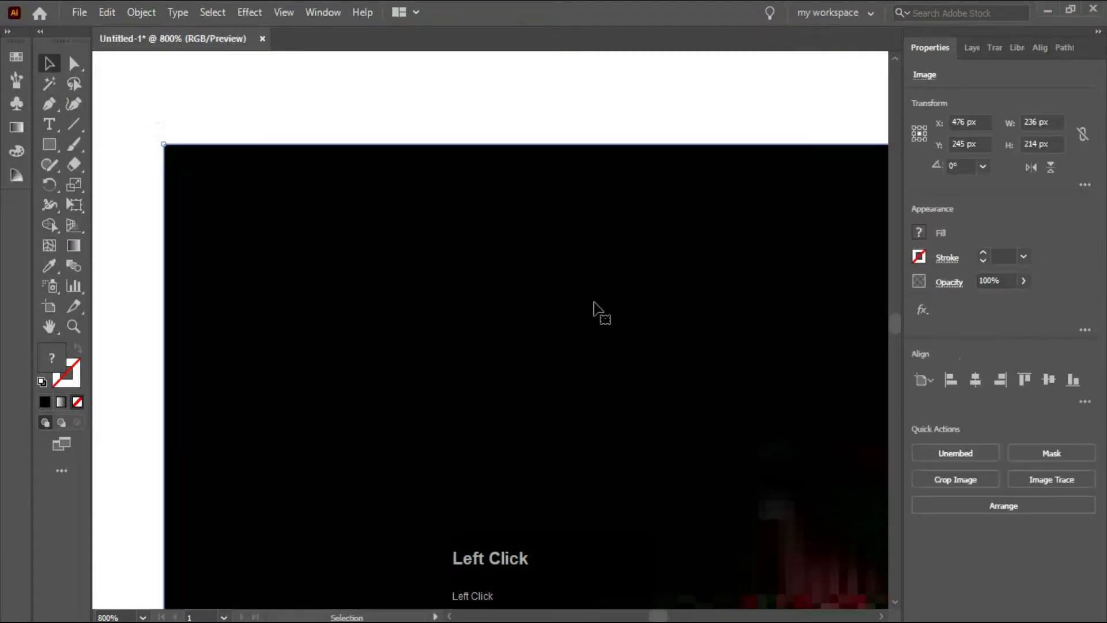
- Move the powder image to about X 258 px, Y 133 px and put the "Illustrator Tips" text over its centre
{"action": "scroll", "coordinate": [398, 312], "scroll_direction": "down", "scroll_amount": 6}
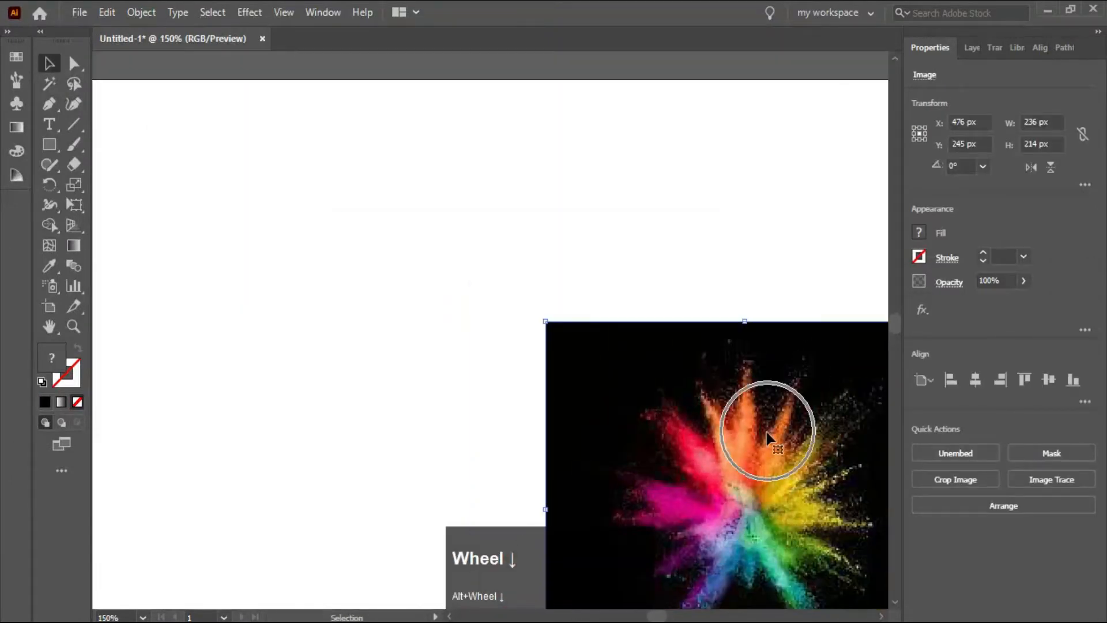
{"action": "left_click_drag", "start_coordinate": [750, 500], "coordinate": [377, 300]}
{"action": "left_click_drag", "start_coordinate": [620, 345], "coordinate": [377, 306]}
- Try to make a clipping mask from the powder image and the text lying behind it
{"action": "left_click_drag", "start_coordinate": [130, 202], "coordinate": [715, 485]}
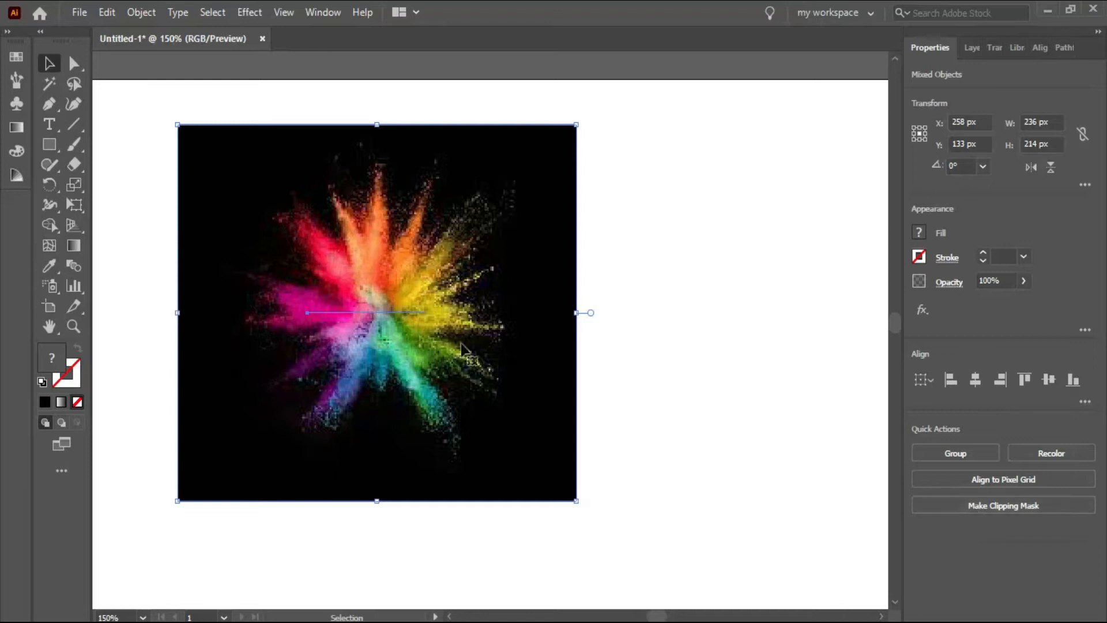
{"action": "right_click", "coordinate": [362, 282]}
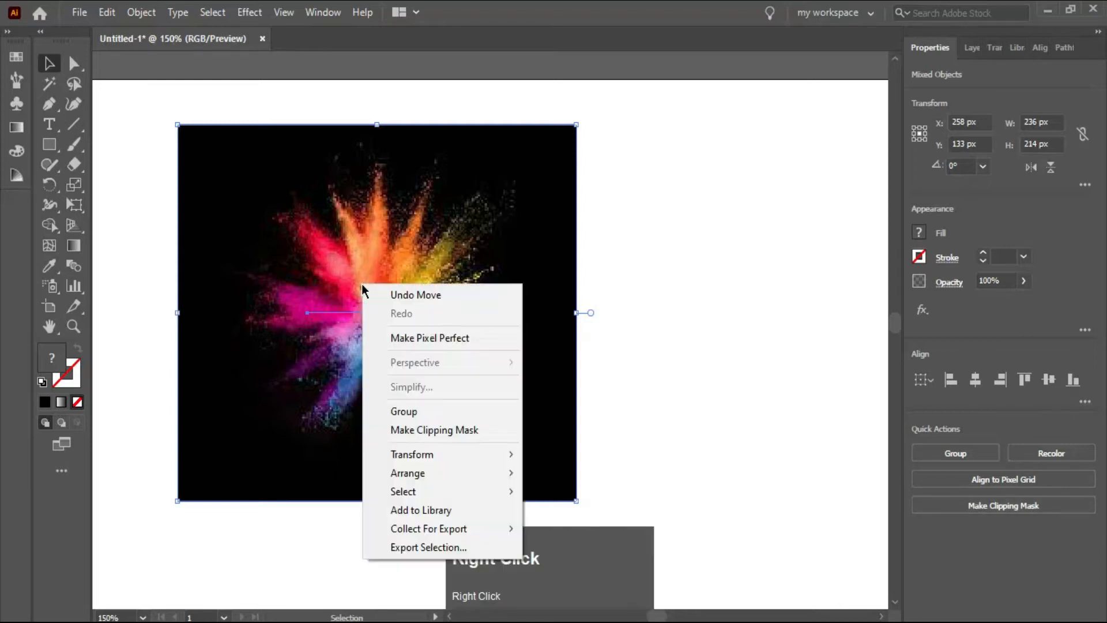
{"action": "left_click", "coordinate": [430, 430]}
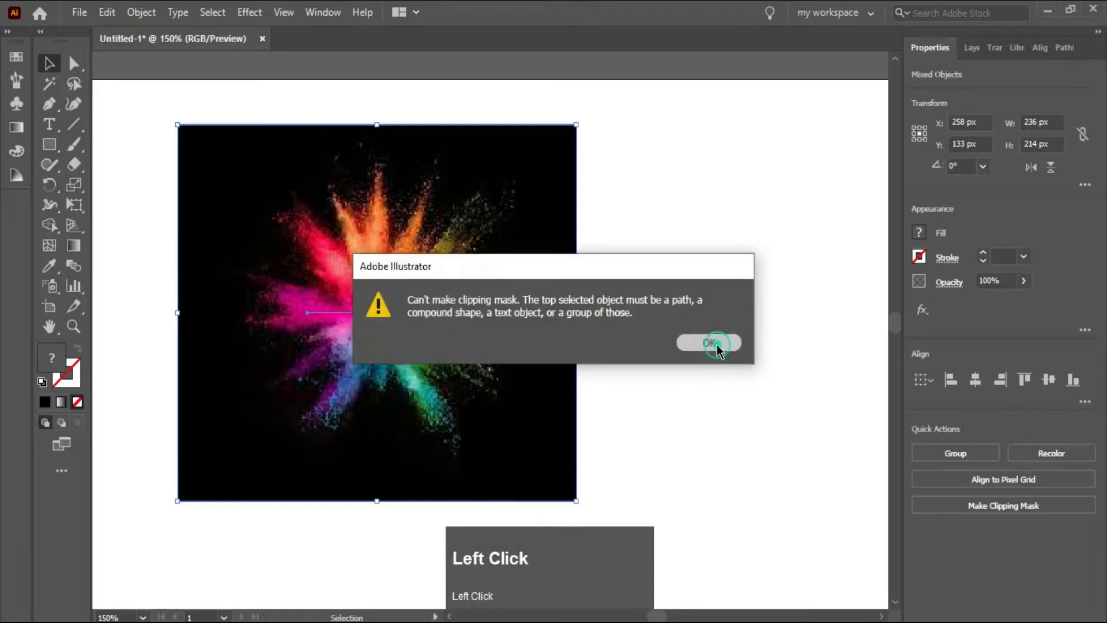
{"action": "left_click", "coordinate": [709, 343]}
{"action": "left_click_drag", "start_coordinate": [403, 296], "coordinate": [404, 295]}
{"action": "left_click", "coordinate": [816, 247]}
- Send the powder image to the back, behind the "Illustrator Tips" text
{"action": "left_click", "coordinate": [374, 315]}
{"action": "right_click", "coordinate": [372, 313]}
{"action": "left_click", "coordinate": [455, 456]}
{"action": "left_click", "coordinate": [626, 511]}
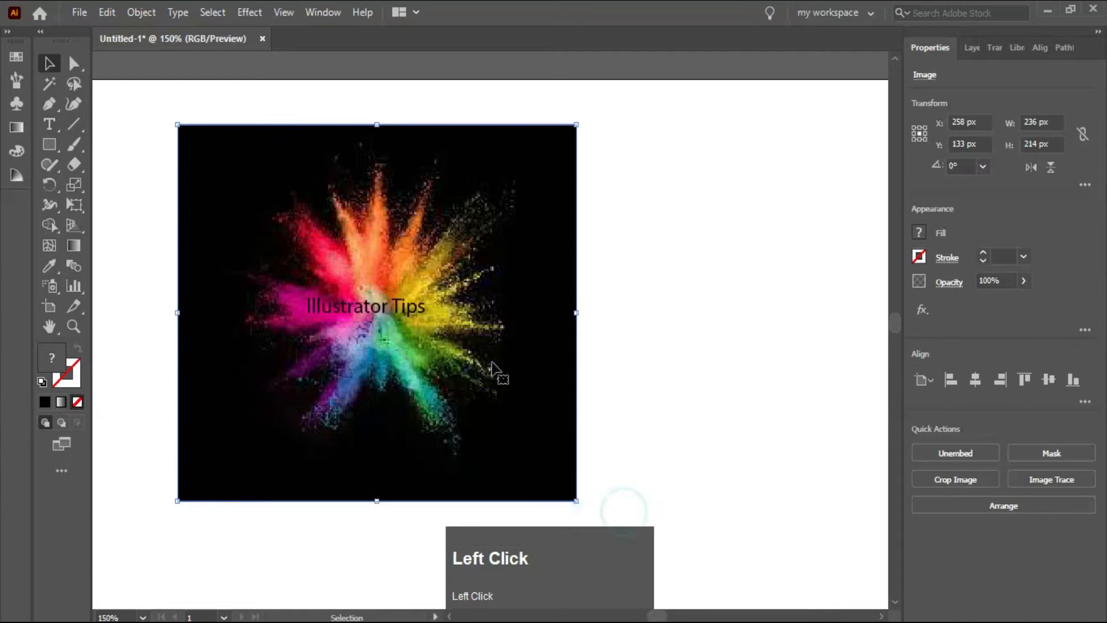
- Select the text together with the powder image and make a clipping mask from them
{"action": "left_click", "coordinate": [403, 305]}
{"action": "left_click_drag", "start_coordinate": [124, 235], "coordinate": [474, 376]}
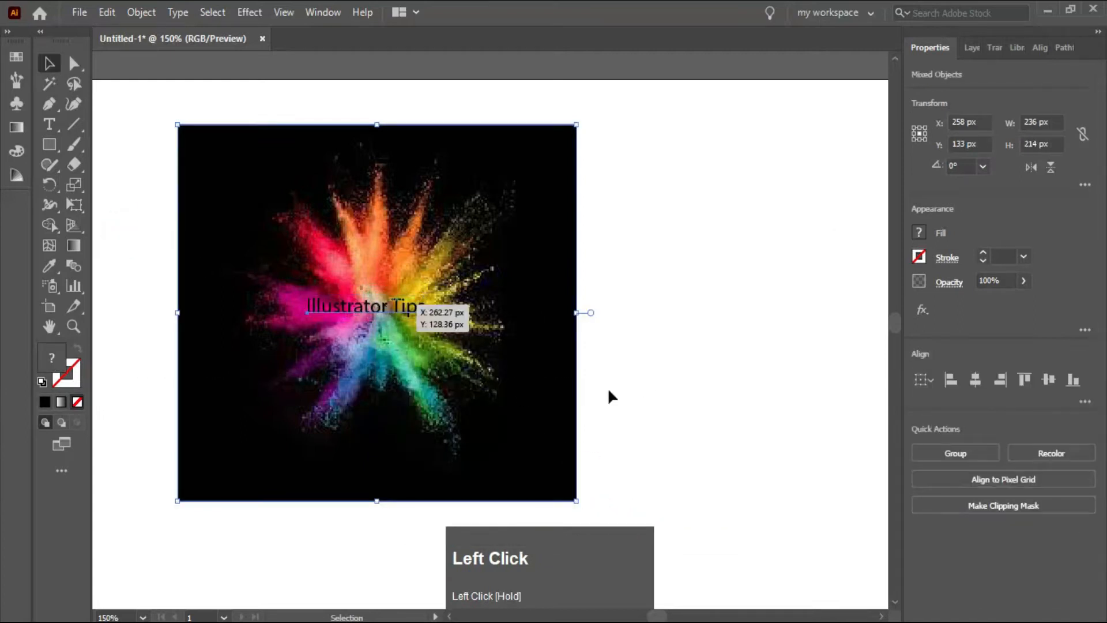
{"action": "left_click", "coordinate": [1050, 504]}
- Enlarge the clipped "Illustrator Tips" text to about 559 × 104 px and position it in the artboard's upper-left corner
{"action": "left_click", "coordinate": [416, 290]}
{"action": "left_click", "coordinate": [308, 305]}
{"action": "left_click_drag", "start_coordinate": [304, 294], "coordinate": [106, 154]}
{"action": "left_click_drag", "start_coordinate": [426, 316], "coordinate": [513, 283]}
{"action": "left_click_drag", "start_coordinate": [194, 223], "coordinate": [118, 180]}
{"action": "scroll", "coordinate": [766, 276], "scroll_direction": "down", "scroll_amount": 3}
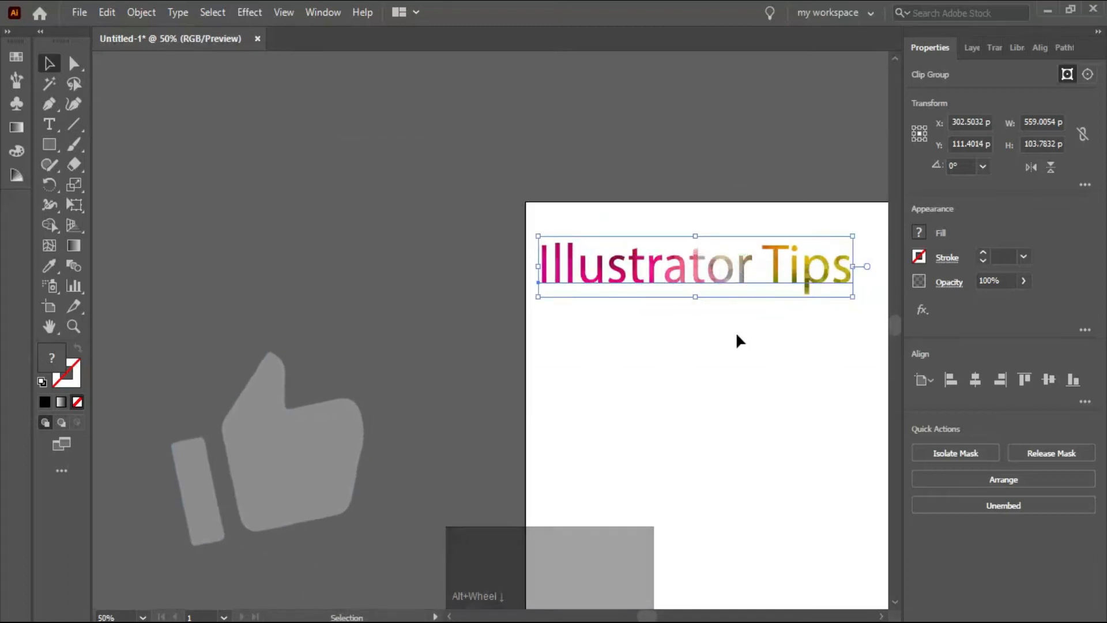
{"action": "key", "text": "ctrl+0"}
{"action": "left_click", "coordinate": [379, 173]}
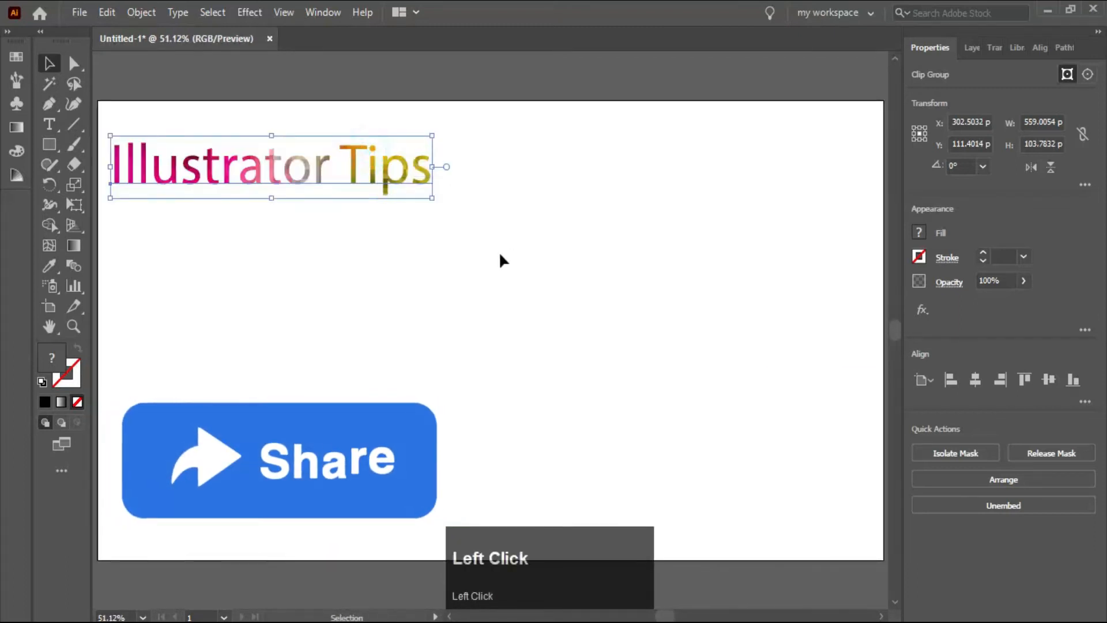
{"action": "left_click", "coordinate": [381, 272]}
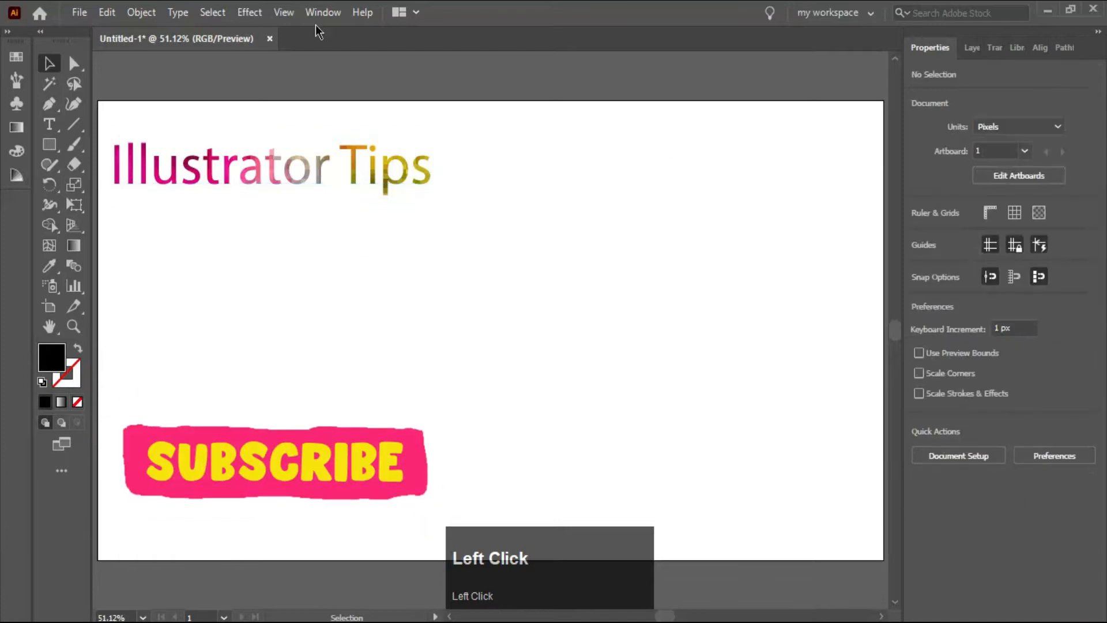
- Place the image "colourful-conceptual-images-2BHG705" from Downloads below the clipped text
{"action": "left_click", "coordinate": [79, 12]}
{"action": "left_click", "coordinate": [175, 306]}
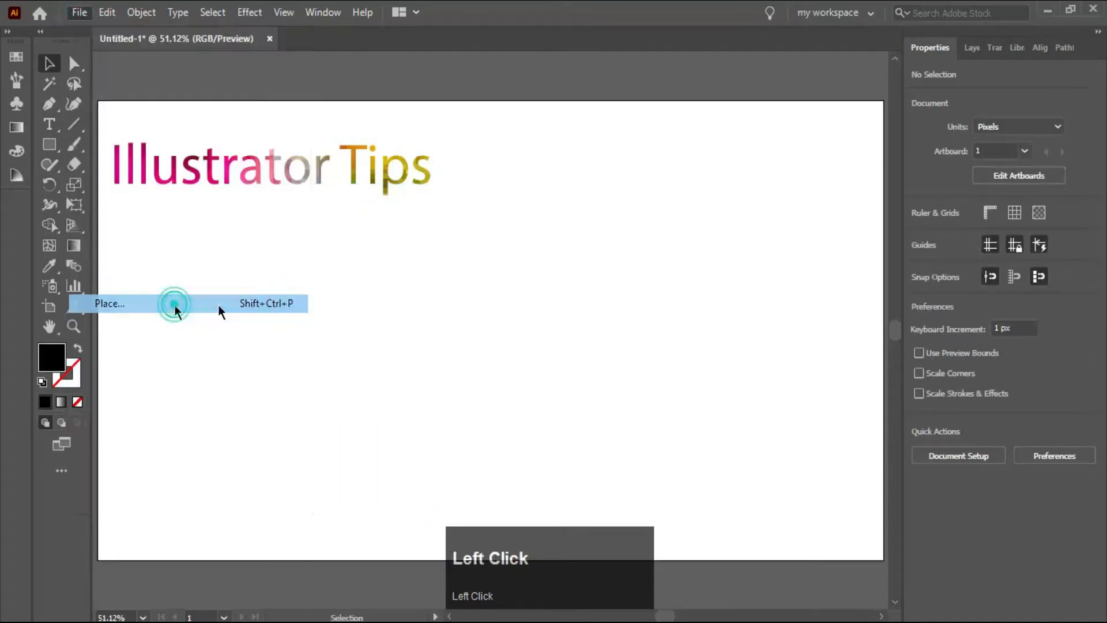
{"action": "left_click", "coordinate": [302, 164]}
{"action": "left_click", "coordinate": [417, 455]}
{"action": "left_click", "coordinate": [325, 317]}
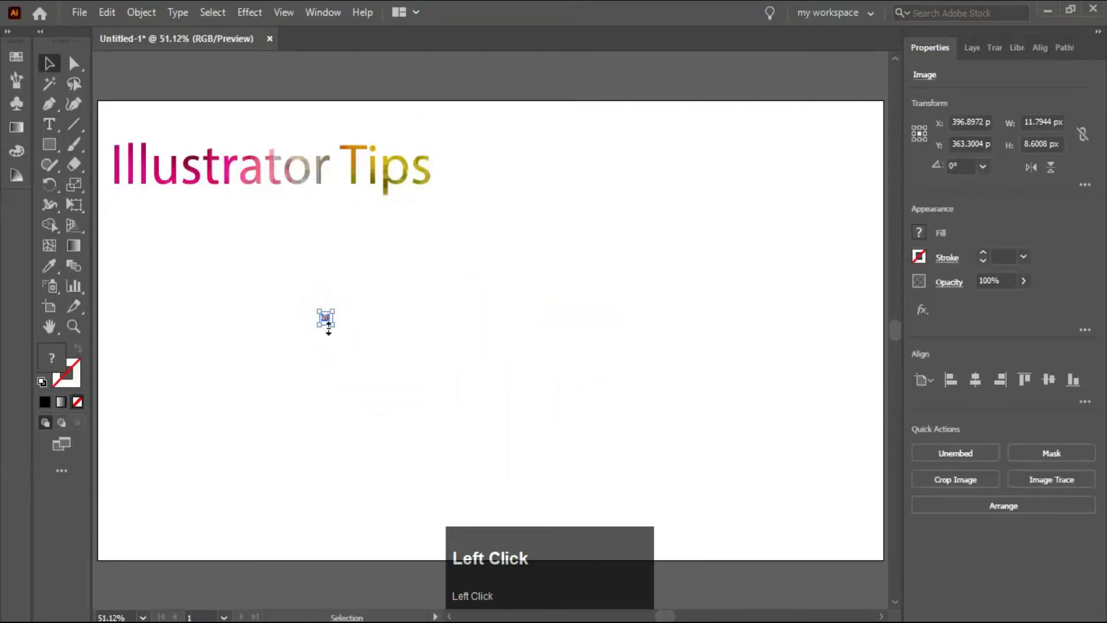
- Scale the Alamy image to about 562 × 410 px and rotate it to 180° so it stands upright
{"action": "scroll", "coordinate": [332, 325], "scroll_direction": "up", "scroll_amount": 3}
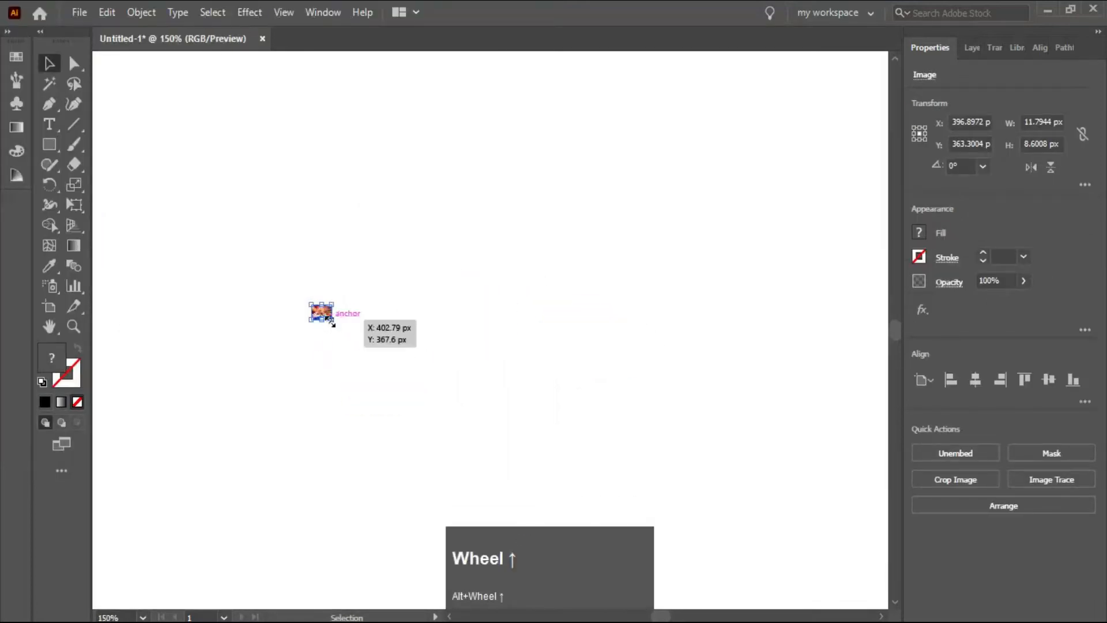
{"action": "left_click_drag", "start_coordinate": [331, 322], "coordinate": [593, 469]}
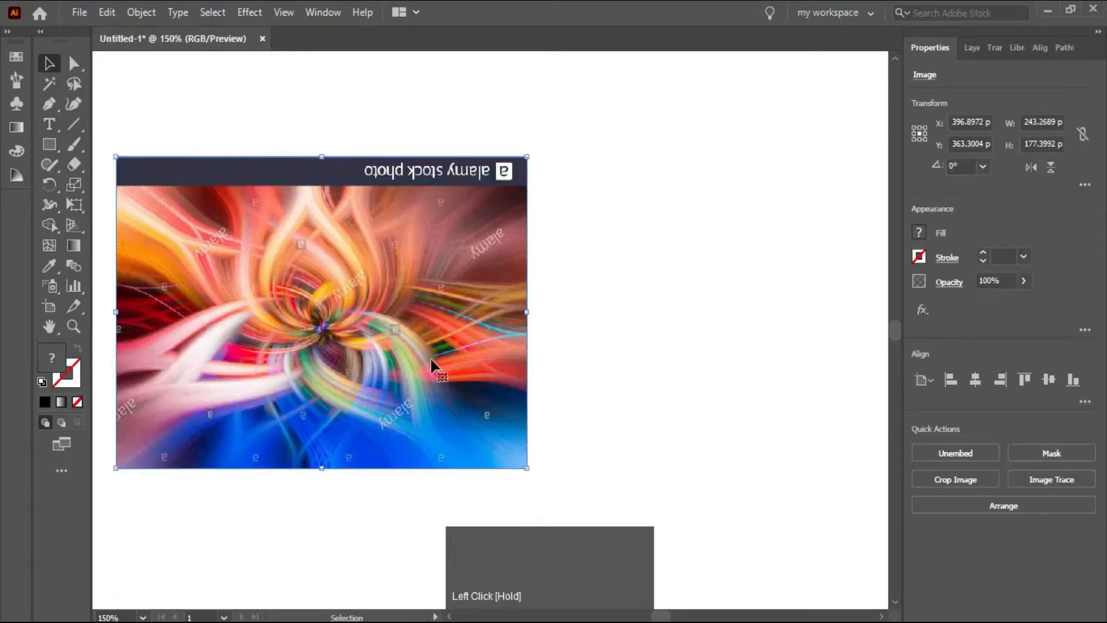
{"action": "scroll", "coordinate": [429, 360], "scroll_direction": "down", "scroll_amount": 2}
{"action": "left_click_drag", "start_coordinate": [472, 408], "coordinate": [594, 499]}
{"action": "left_click_drag", "start_coordinate": [600, 176], "coordinate": [436, 469]}
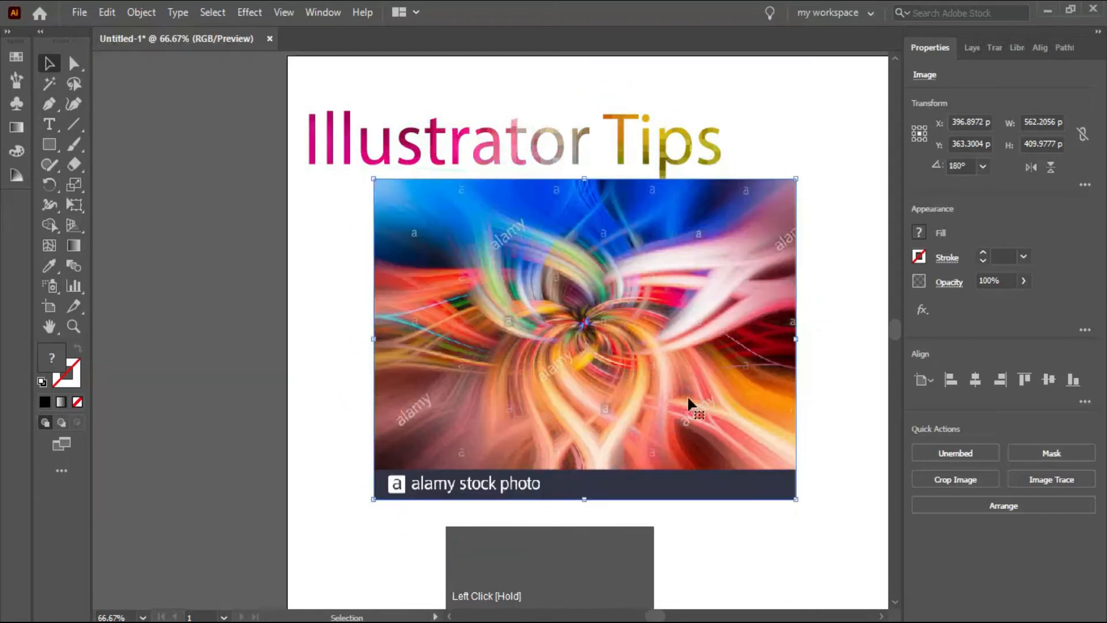
{"action": "scroll", "coordinate": [782, 392], "scroll_direction": "down", "scroll_amount": 2}
{"action": "scroll", "coordinate": [496, 399], "scroll_direction": "up", "scroll_amount": 1}
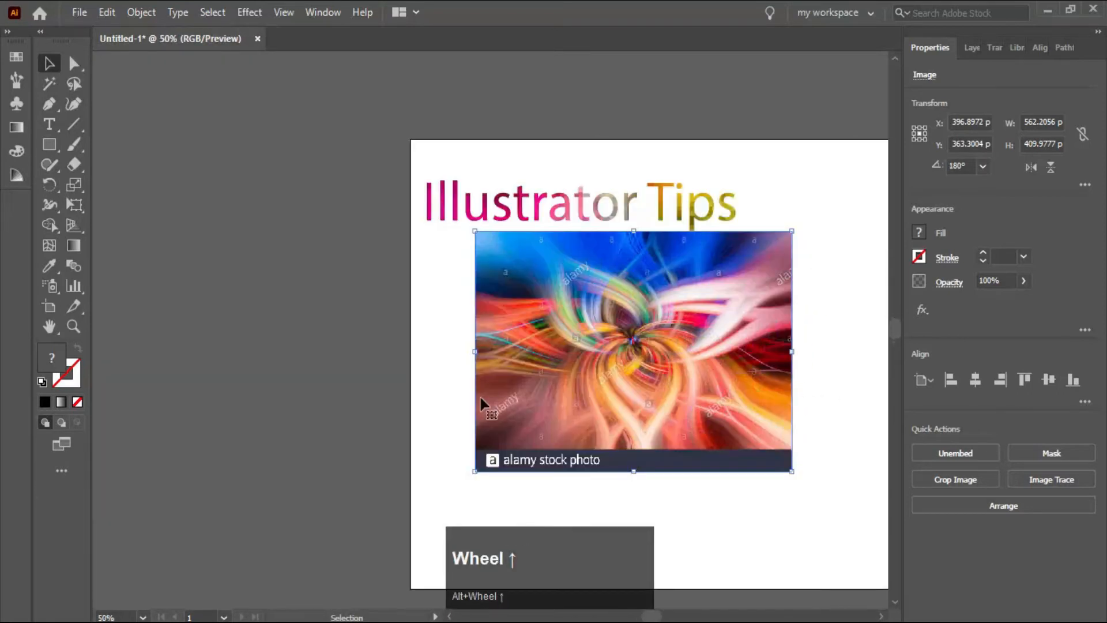
{"action": "key", "text": "Left"}
{"action": "key", "text": "ctrl+0"}
{"action": "left_click", "coordinate": [574, 346]}
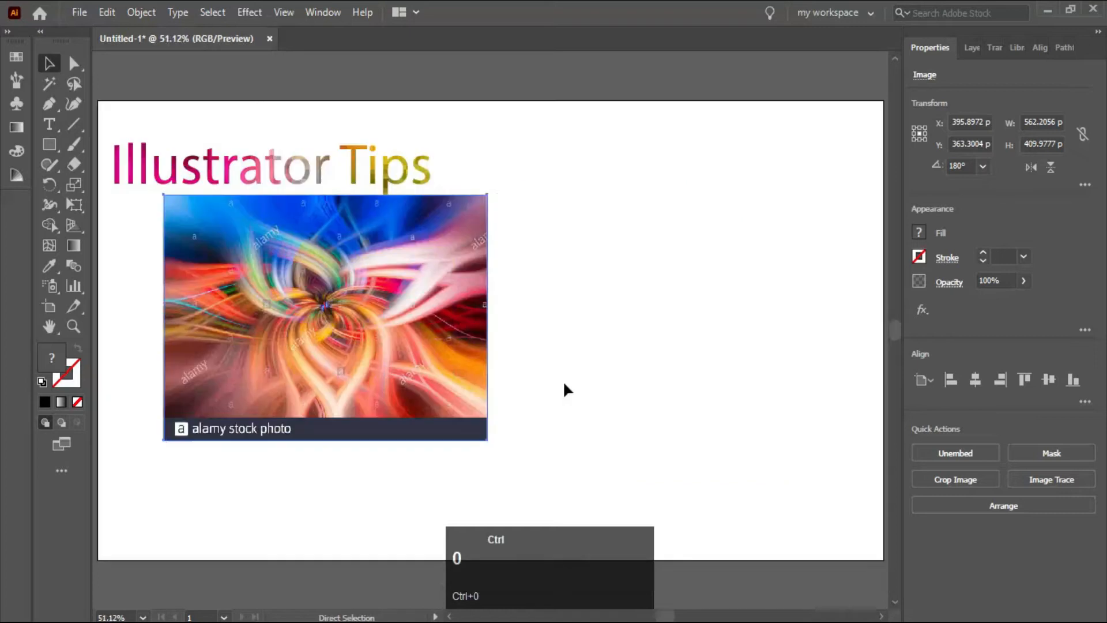
- Add the text "Illustrator tips", scaled to about 501 × 92 px, and position it over the Alamy image
{"action": "key", "text": "t"}
{"action": "left_click", "coordinate": [574, 247]}
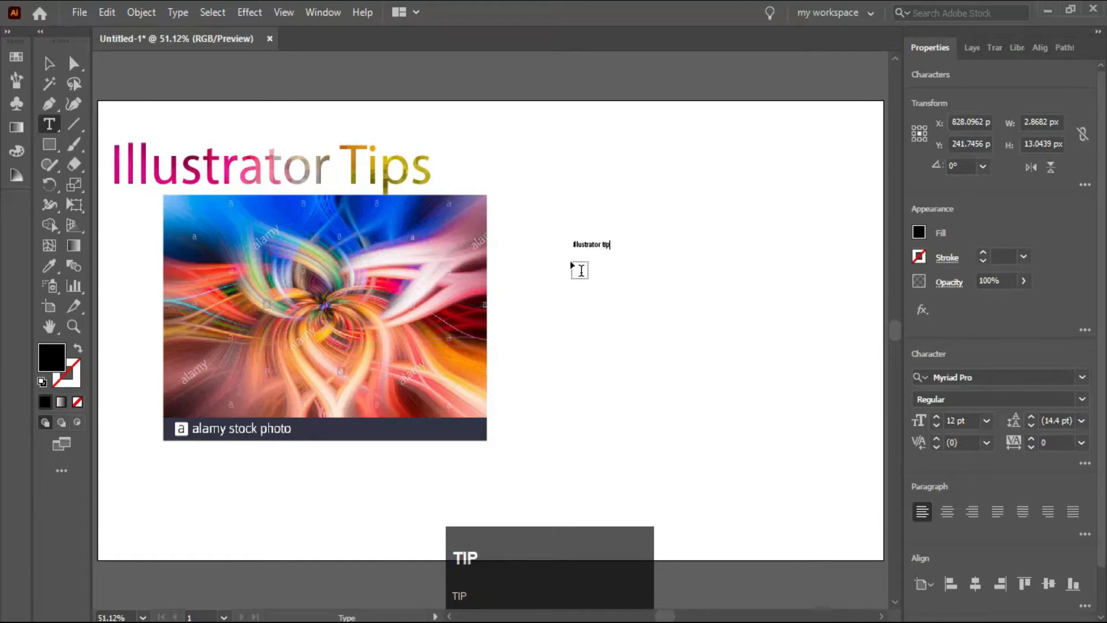
{"action": "left_click", "coordinate": [49, 63]}
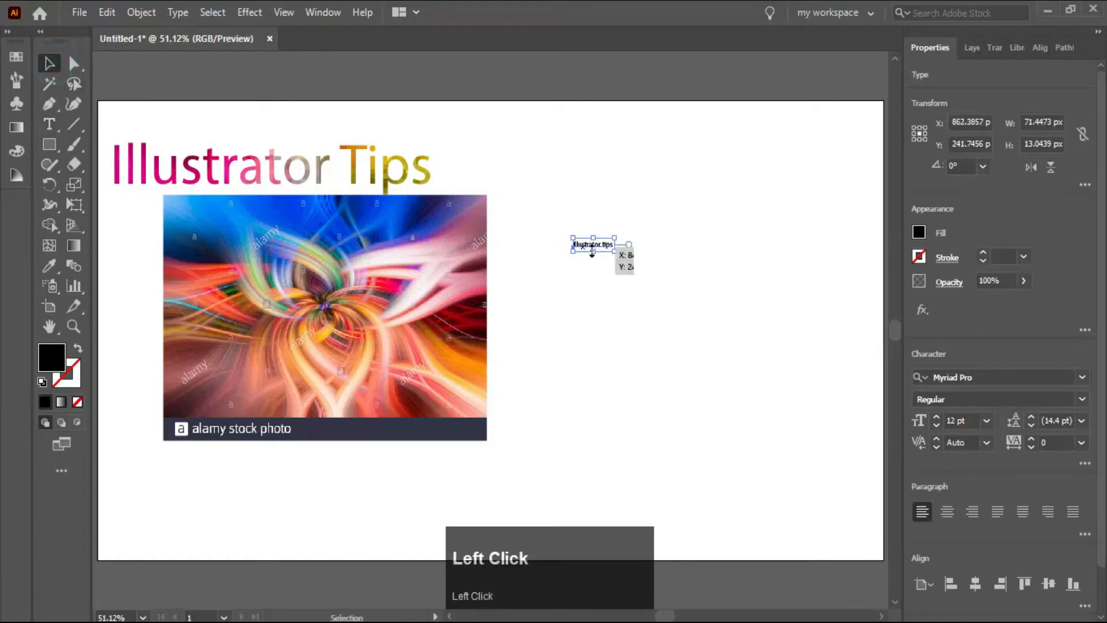
{"action": "left_click_drag", "start_coordinate": [615, 254], "coordinate": [737, 367]}
{"action": "left_click_drag", "start_coordinate": [528, 258], "coordinate": [349, 300]}
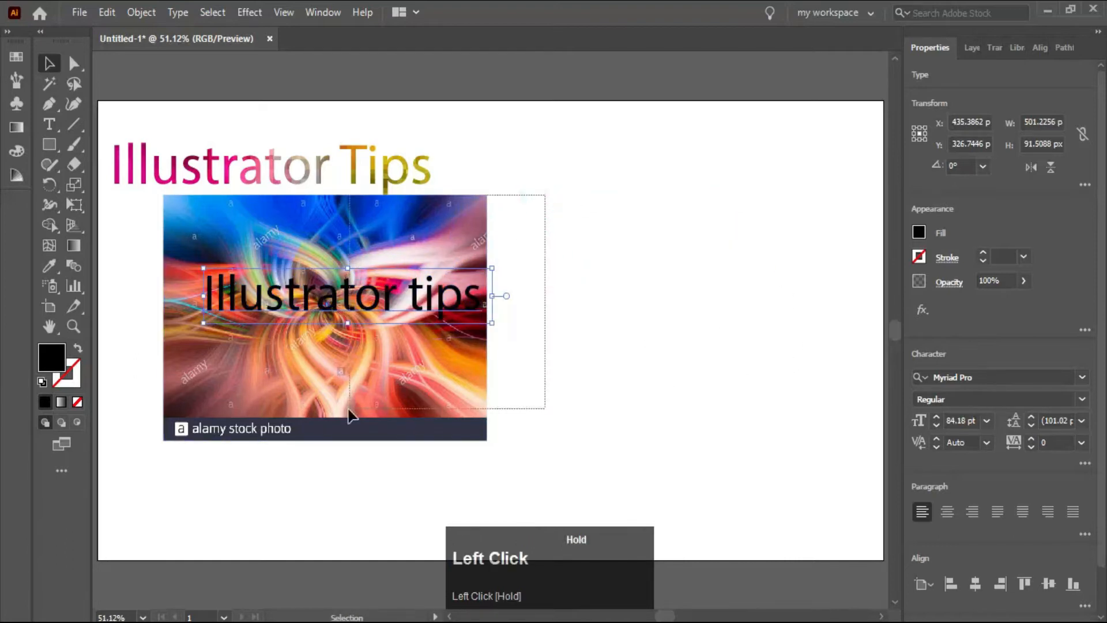
- Move the text and the Alamy image together to the artboard's right half and make a clipping mask from them
{"action": "left_click_drag", "start_coordinate": [350, 411], "coordinate": [350, 413]}
{"action": "left_click", "coordinate": [630, 148]}
{"action": "left_click_drag", "start_coordinate": [124, 272], "coordinate": [551, 344]}
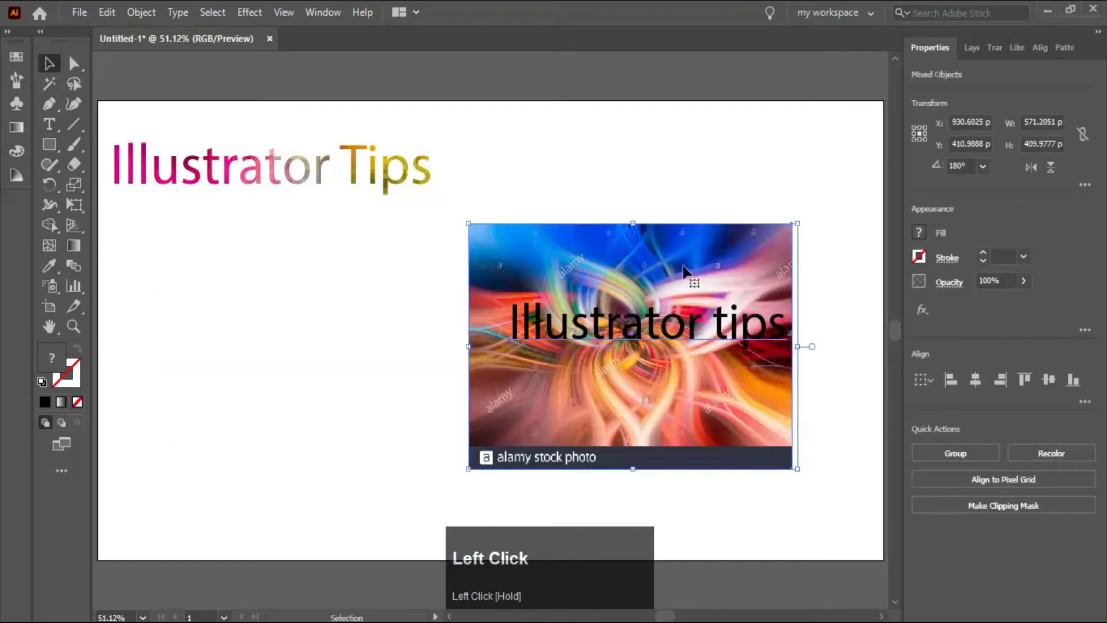
{"action": "left_click", "coordinate": [981, 504]}
- Enlarge the newly clipped "Illustrator tips" text across most of the artboard's width and move it up to the first text
{"action": "left_click_drag", "start_coordinate": [503, 293], "coordinate": [174, 233]}
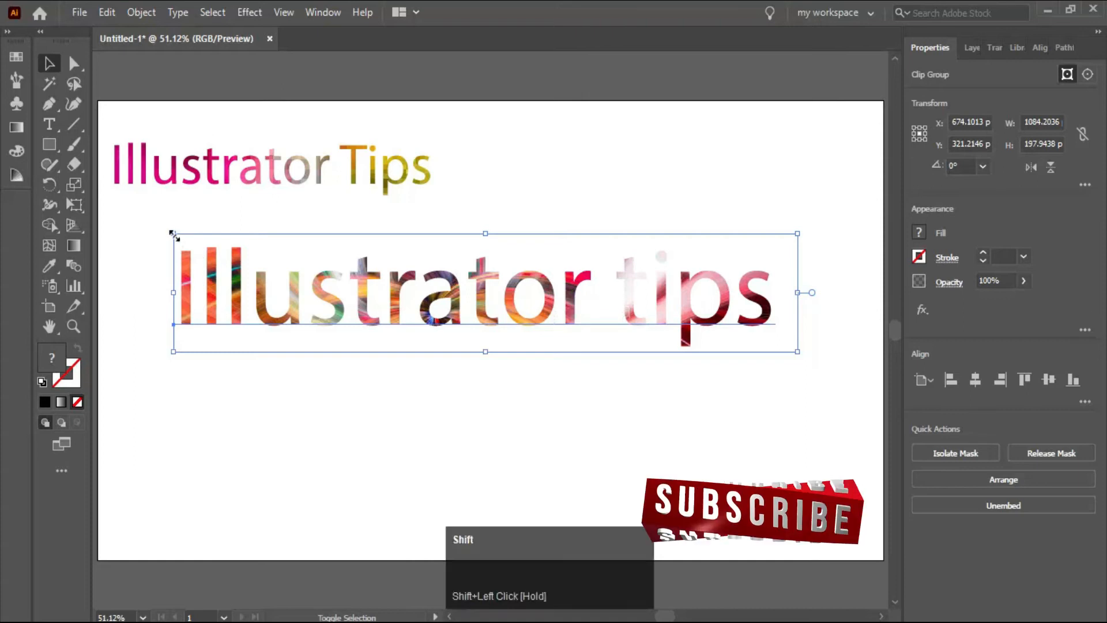
{"action": "left_click_drag", "start_coordinate": [173, 234], "coordinate": [132, 225]}
{"action": "left_click_drag", "start_coordinate": [527, 312], "coordinate": [563, 259]}
{"action": "left_click", "coordinate": [439, 334]}
- Place the "grunge" image from Downloads below the clipped texts
{"action": "left_click", "coordinate": [89, 10]}
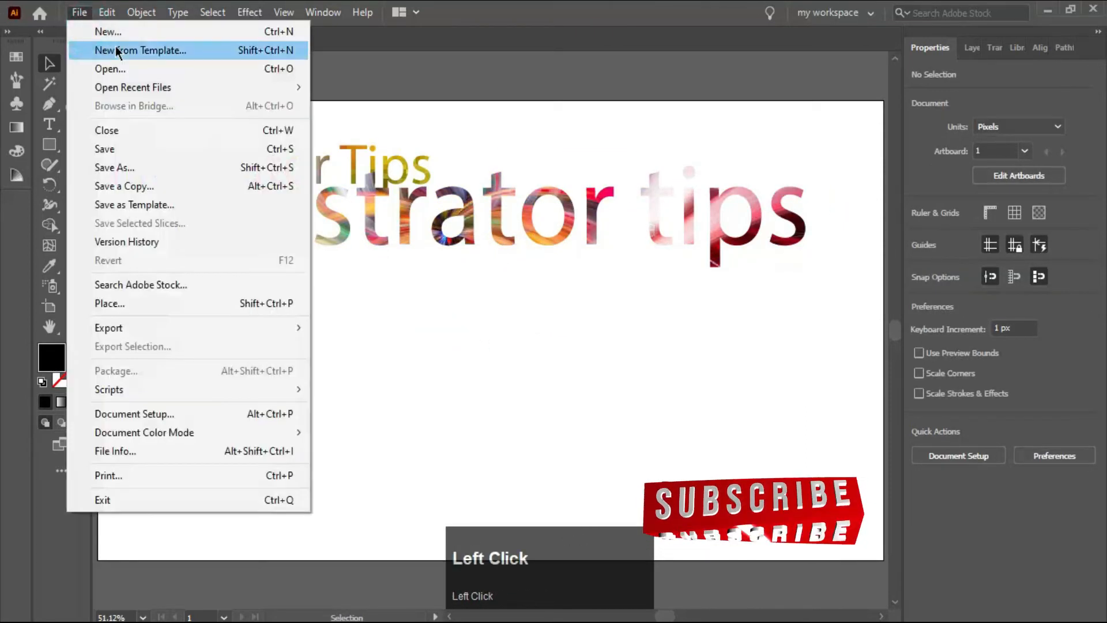
{"action": "left_click", "coordinate": [163, 314]}
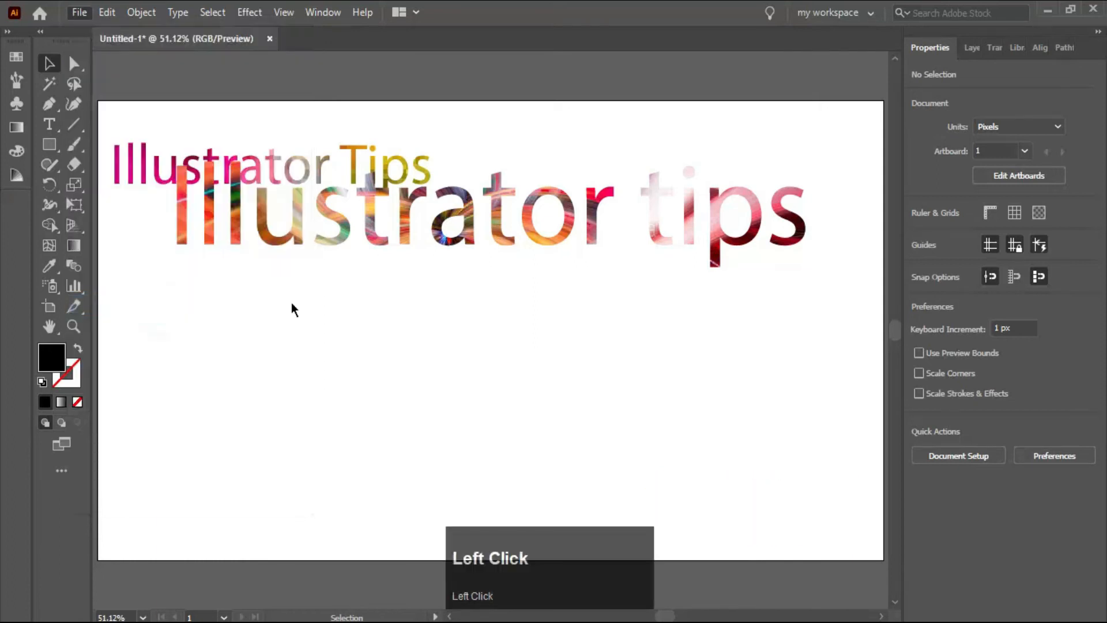
{"action": "left_click", "coordinate": [289, 218]}
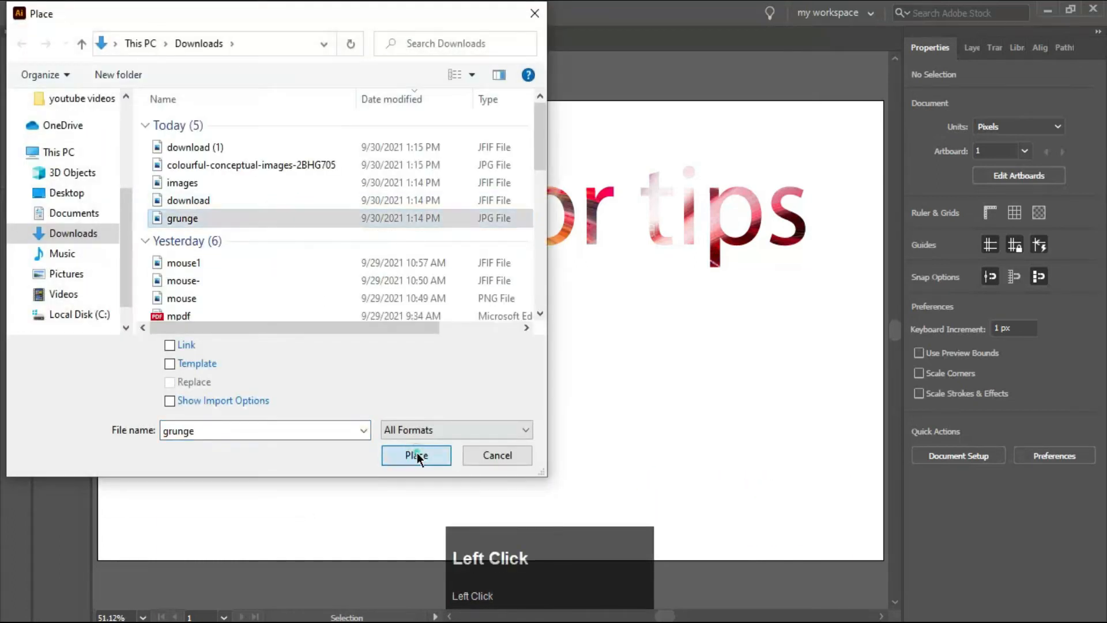
{"action": "left_click", "coordinate": [416, 455]}
{"action": "left_click", "coordinate": [255, 280]}
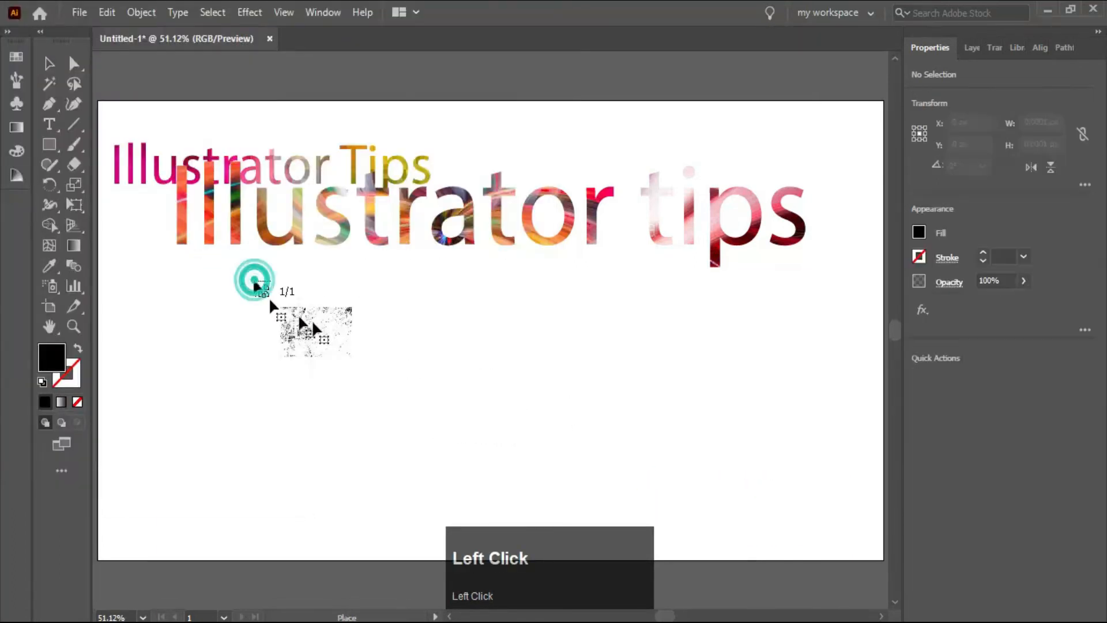
- Add the text "Illustrator tips" over the grunge image and scale it to about 246 × 47 px
{"action": "left_click", "coordinate": [662, 361]}
{"action": "key", "text": "t"}
{"action": "left_click", "coordinate": [692, 361]}
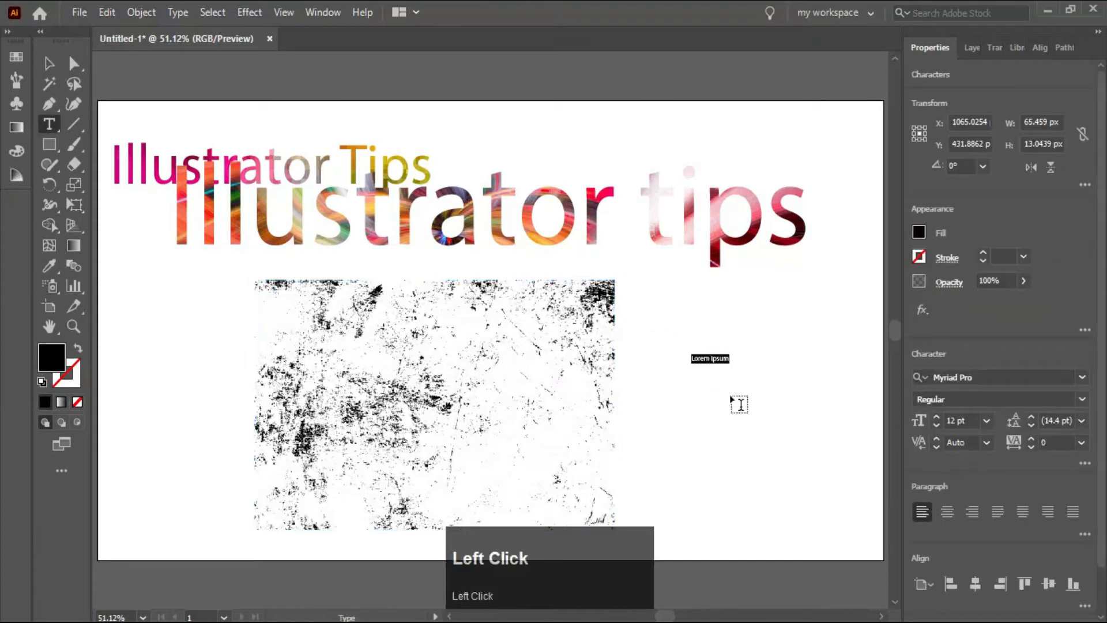
{"action": "type", "text": "Illustrat"}
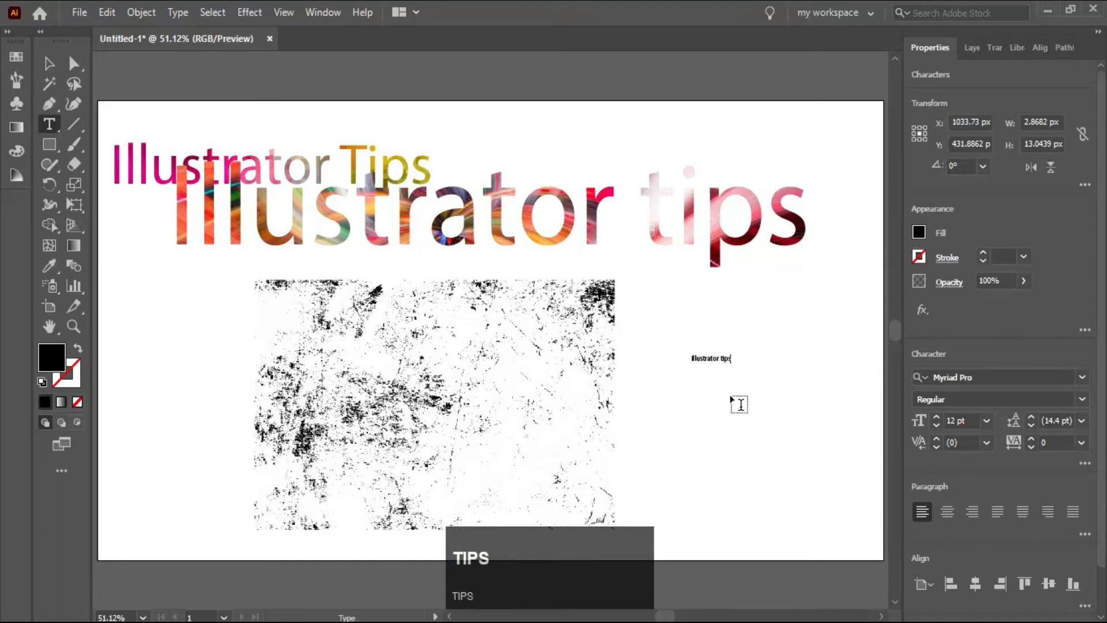
{"action": "left_click", "coordinate": [49, 65]}
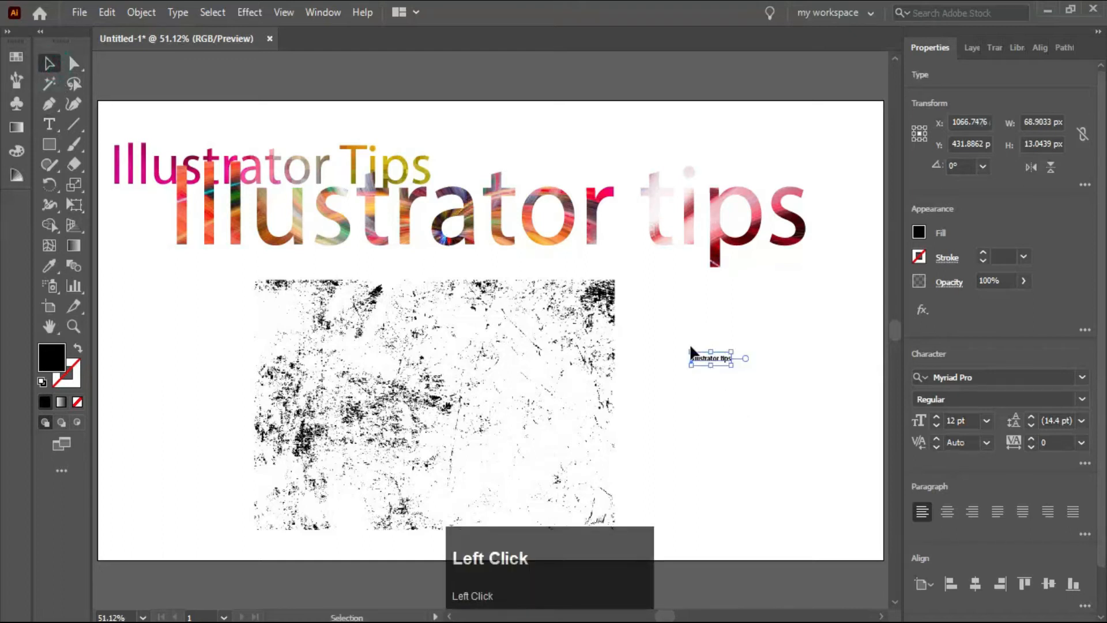
{"action": "left_click_drag", "start_coordinate": [691, 350], "coordinate": [573, 270]}
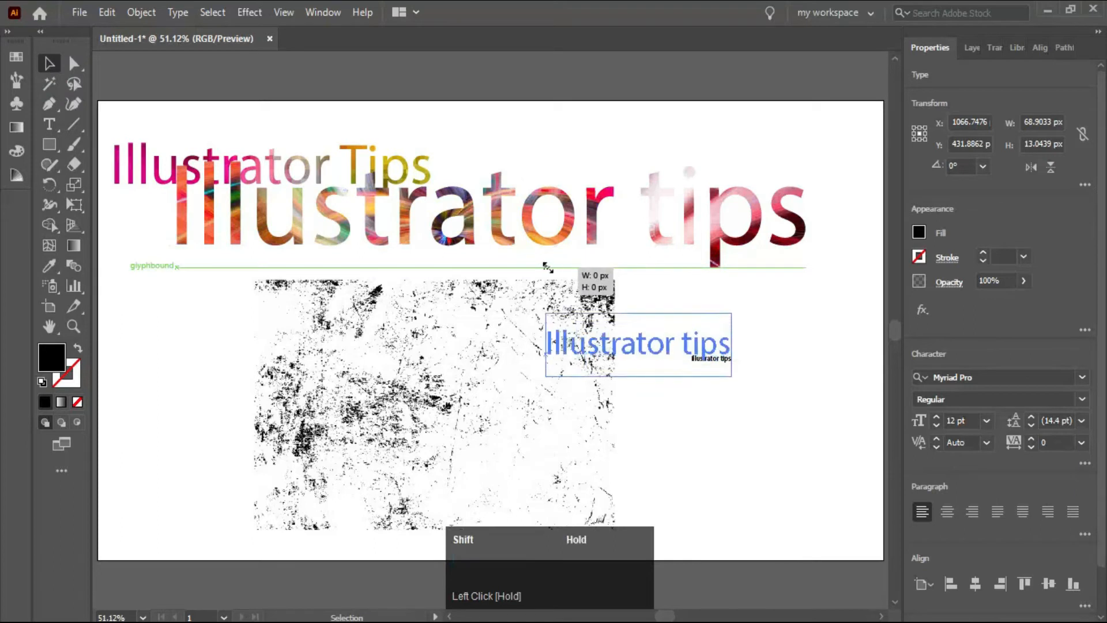
{"action": "left_click_drag", "start_coordinate": [642, 355], "coordinate": [404, 409]}
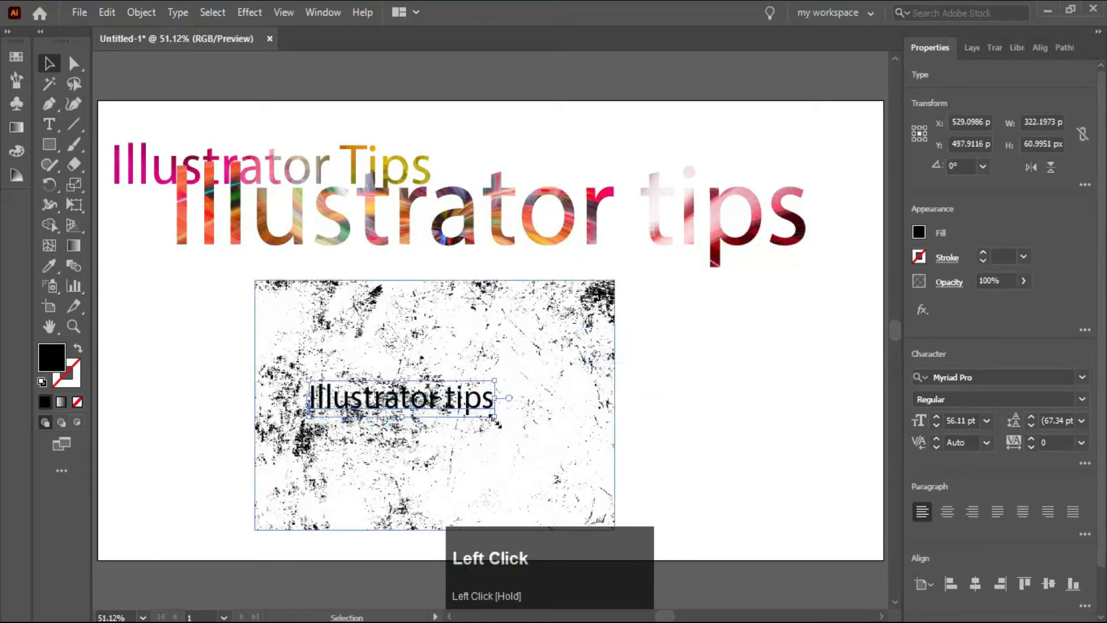
{"action": "left_click_drag", "start_coordinate": [494, 416], "coordinate": [427, 407]}
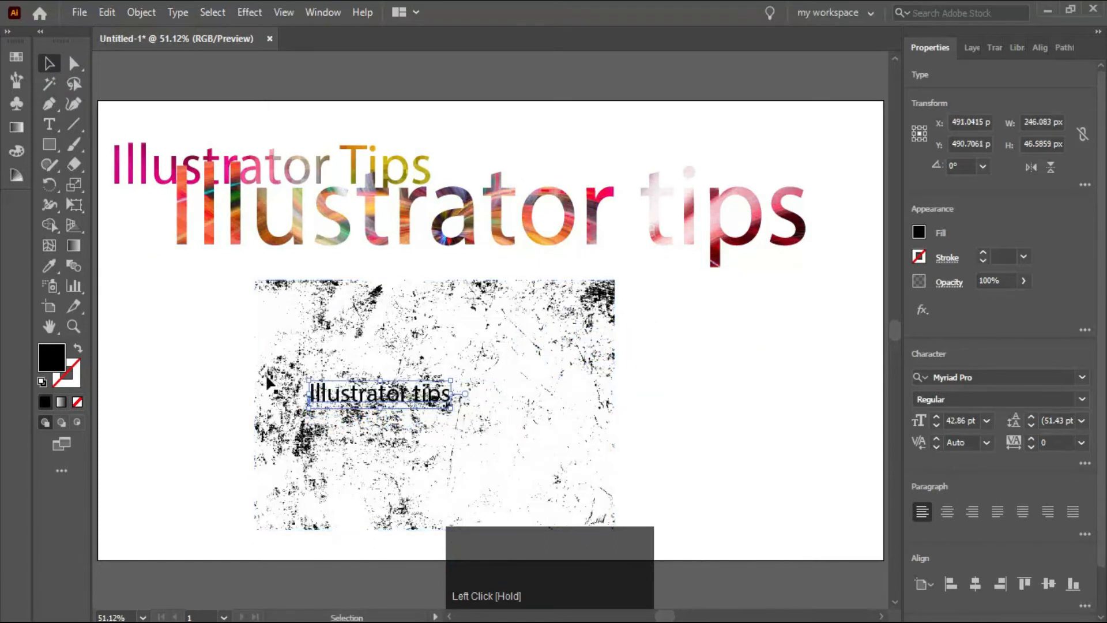
- Duplicate the "Illustrator tips" text from the grunge image to the artboard's top edge as a spare copy
{"action": "left_click_drag", "start_coordinate": [179, 341], "coordinate": [429, 428]}
{"action": "left_click", "coordinate": [588, 354]}
{"action": "left_click_drag", "start_coordinate": [361, 384], "coordinate": [636, 99]}
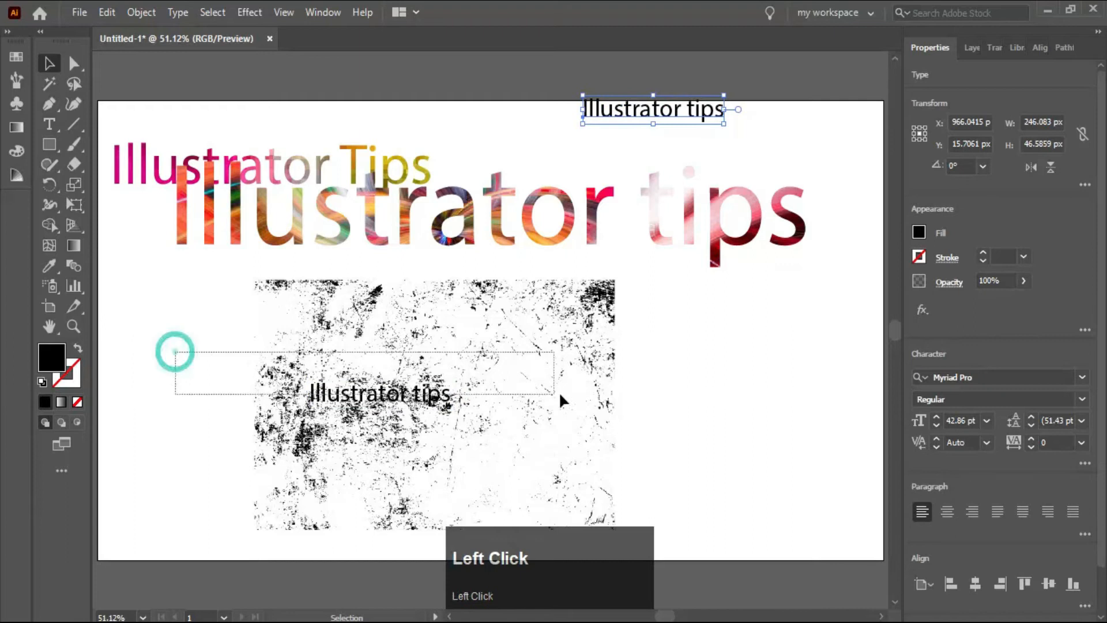
- Try to clip the grunge image with the text and enlarge the result to about 1156 × 219 px
{"action": "left_click", "coordinate": [615, 477]}
{"action": "left_click", "coordinate": [974, 506]}
{"action": "left_click_drag", "start_coordinate": [450, 407], "coordinate": [701, 532]}
{"action": "left_click_drag", "start_coordinate": [672, 419], "coordinate": [723, 433]}
{"action": "left_click", "coordinate": [663, 477]}
{"action": "left_click", "coordinate": [116, 349]}
{"action": "left_click", "coordinate": [392, 471]}
{"action": "left_click", "coordinate": [189, 316]}
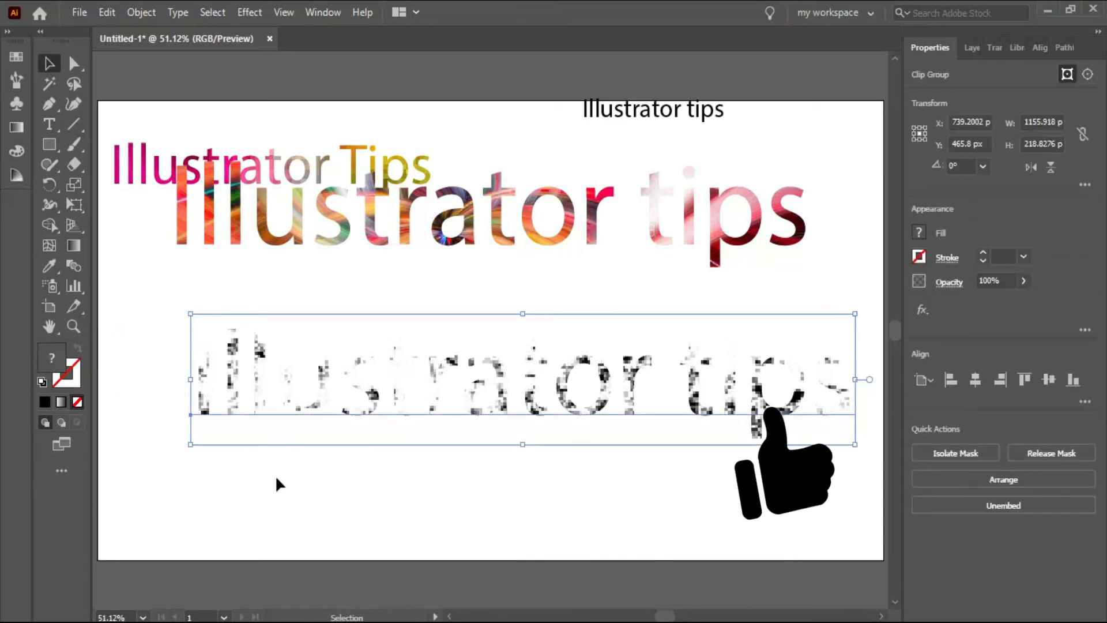
{"action": "key", "text": "ctrl+z"}
{"action": "key", "text": "ctrl+z"}
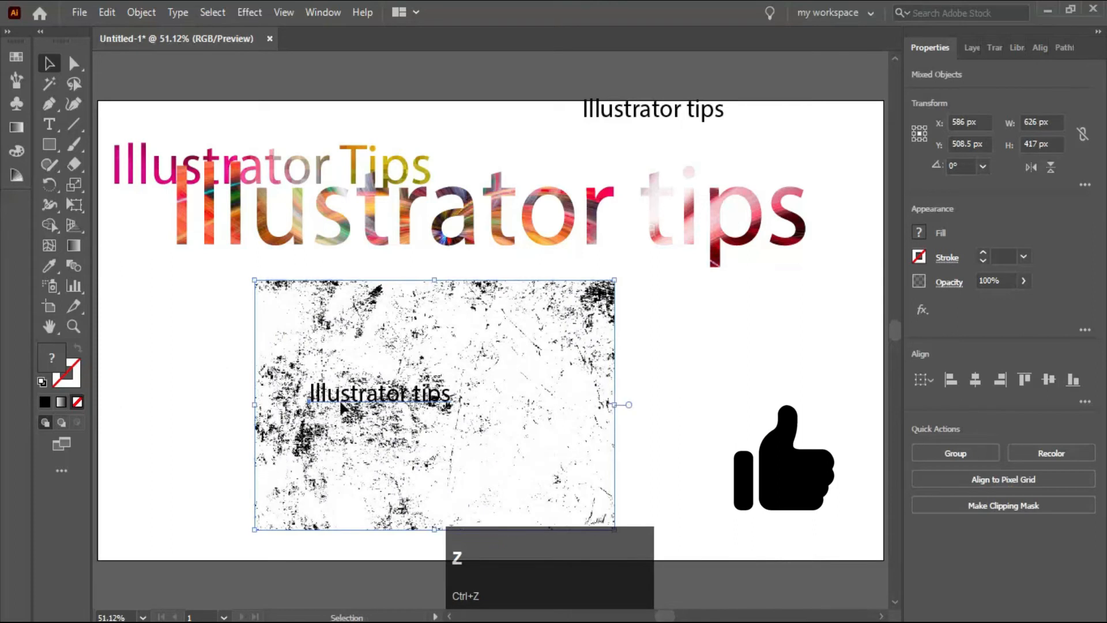
- Shrink the text on the grunge image to about 56 × 9 px and place it over the dark patch
{"action": "left_click", "coordinate": [439, 398]}
{"action": "left_click", "coordinate": [438, 398]}
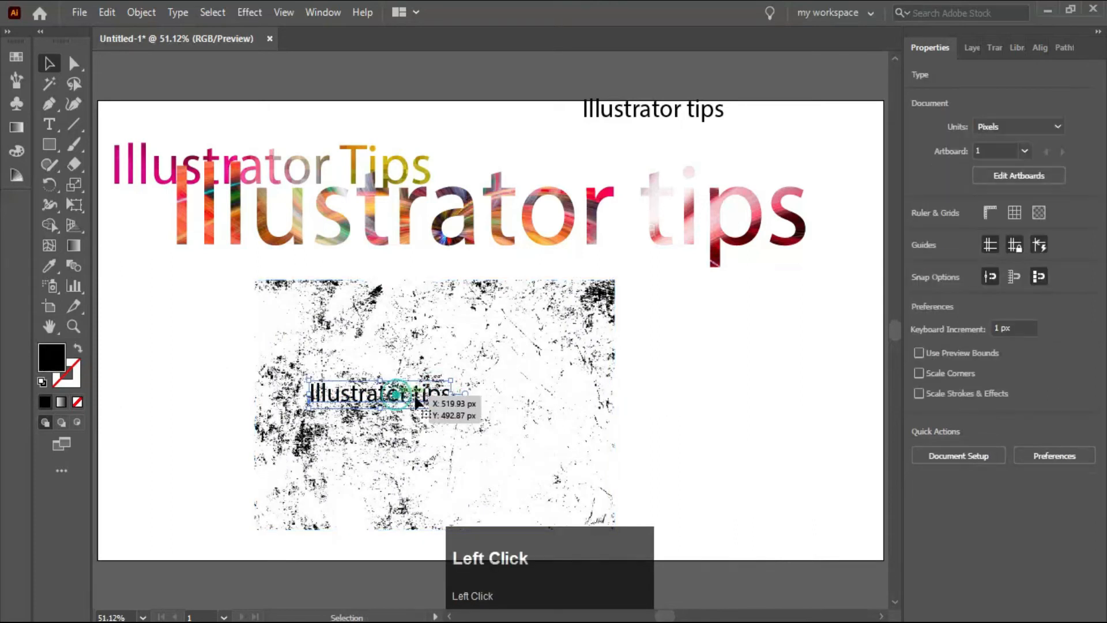
{"action": "left_click_drag", "start_coordinate": [450, 407], "coordinate": [311, 434]}
{"action": "scroll", "coordinate": [311, 434], "scroll_direction": "up", "scroll_amount": 4}
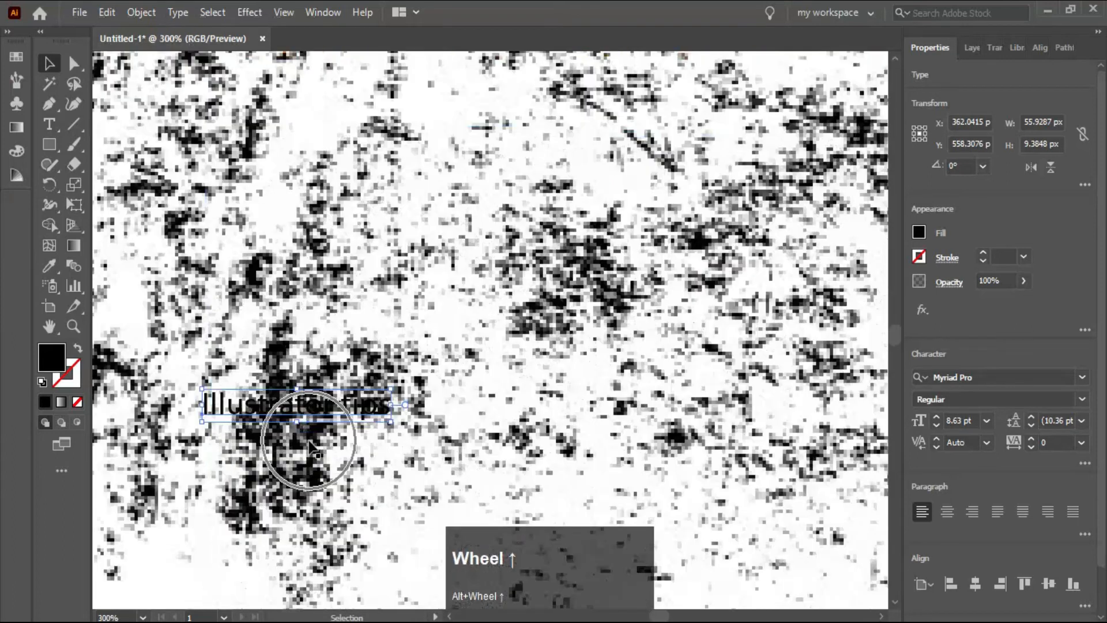
{"action": "scroll", "coordinate": [323, 430], "scroll_direction": "down", "scroll_amount": 2}
- Make a clipping mask from the small text and the grunge image and enlarge it to about 324 × 54 px
{"action": "left_click_drag", "start_coordinate": [139, 378], "coordinate": [380, 487]}
{"action": "left_click", "coordinate": [1026, 498]}
{"action": "left_click_drag", "start_coordinate": [291, 425], "coordinate": [579, 421]}
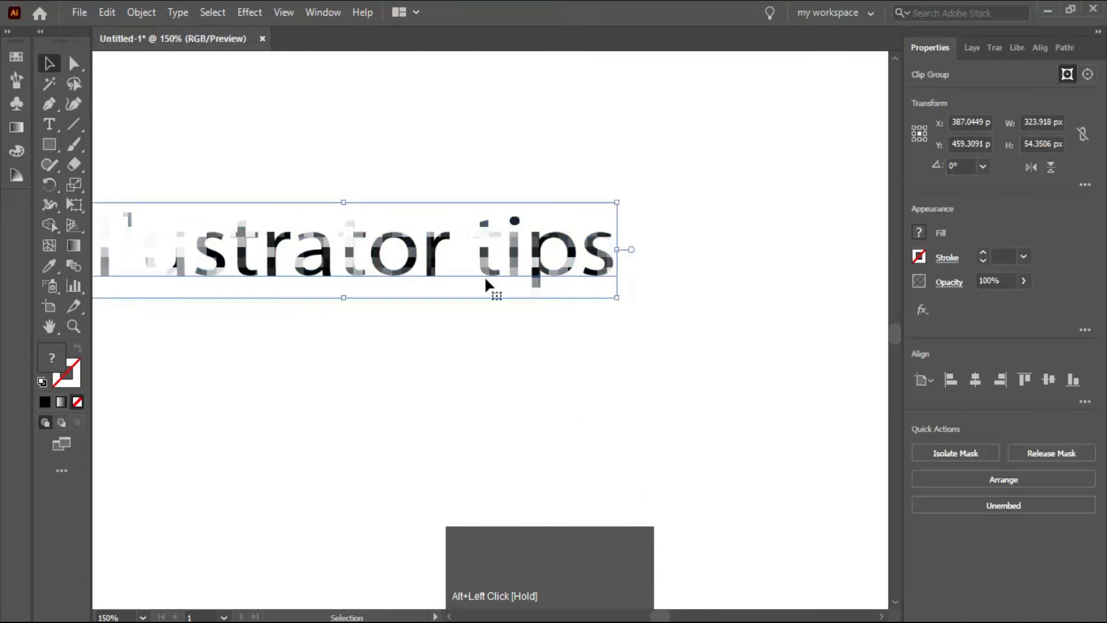
- Move the grunge-clipped text off the artboard, beside its left edge
{"action": "scroll", "coordinate": [195, 367], "scroll_direction": "left", "scroll_amount": 3}
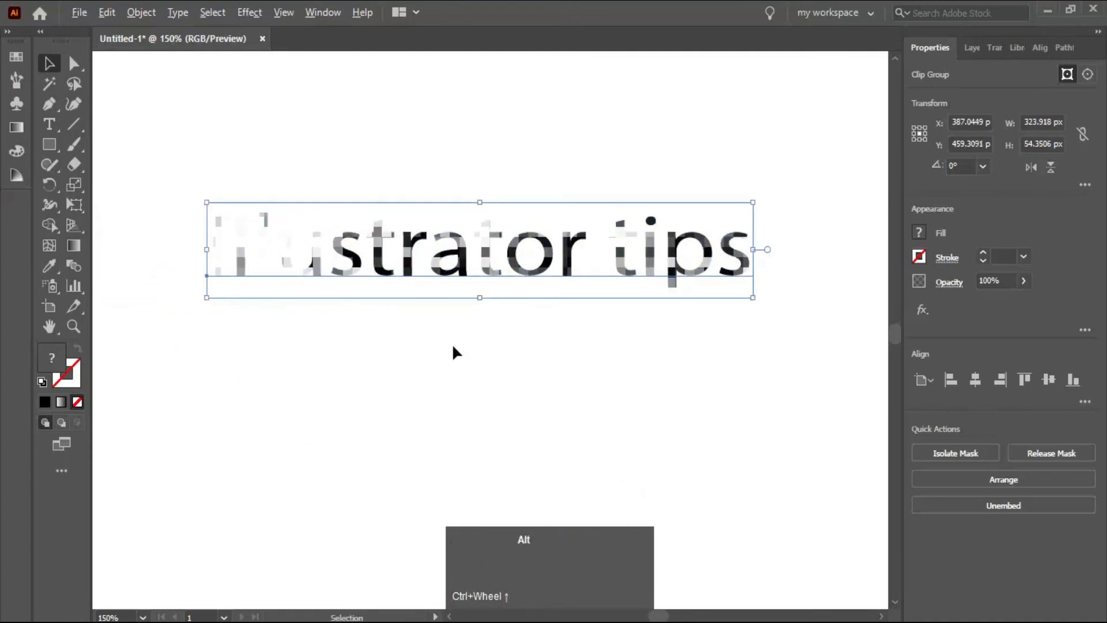
{"action": "scroll", "coordinate": [452, 345], "scroll_direction": "down", "scroll_amount": 3}
{"action": "left_click_drag", "start_coordinate": [333, 271], "coordinate": [608, 379]}
{"action": "left_click_drag", "start_coordinate": [274, 269], "coordinate": [684, 372]}
{"action": "left_click_drag", "start_coordinate": [522, 312], "coordinate": [205, 277]}
- Place the "images" file from Downloads below the clipped texts and enlarge it to about 678 × 693 px
{"action": "left_click", "coordinate": [79, 12]}
{"action": "left_click", "coordinate": [246, 303]}
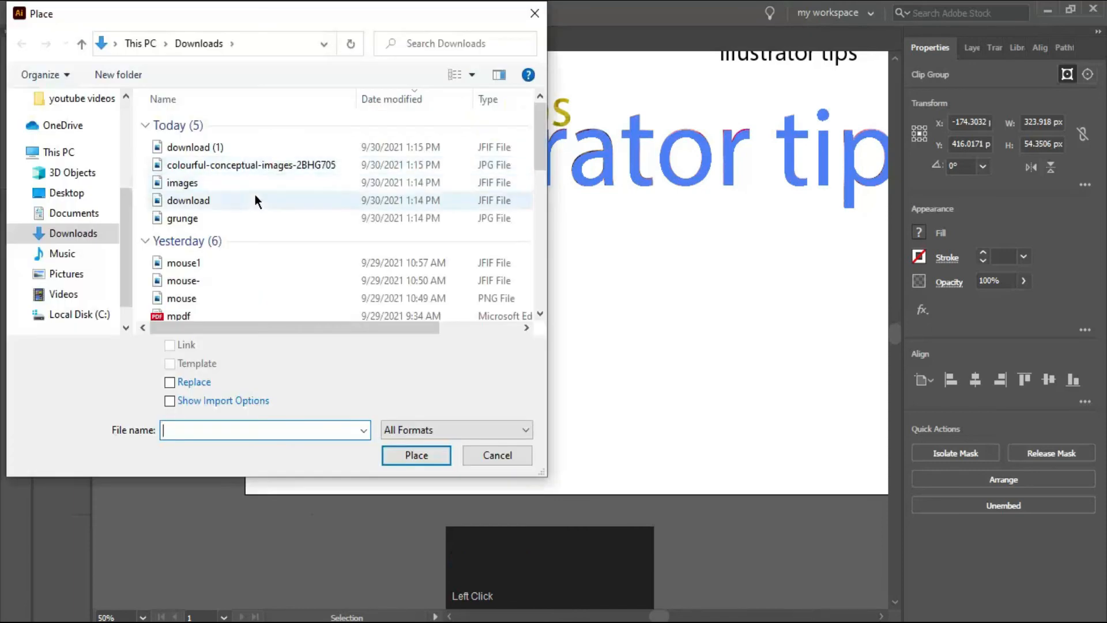
{"action": "left_click", "coordinate": [262, 182]}
{"action": "left_click", "coordinate": [416, 455]}
{"action": "left_click", "coordinate": [483, 245]}
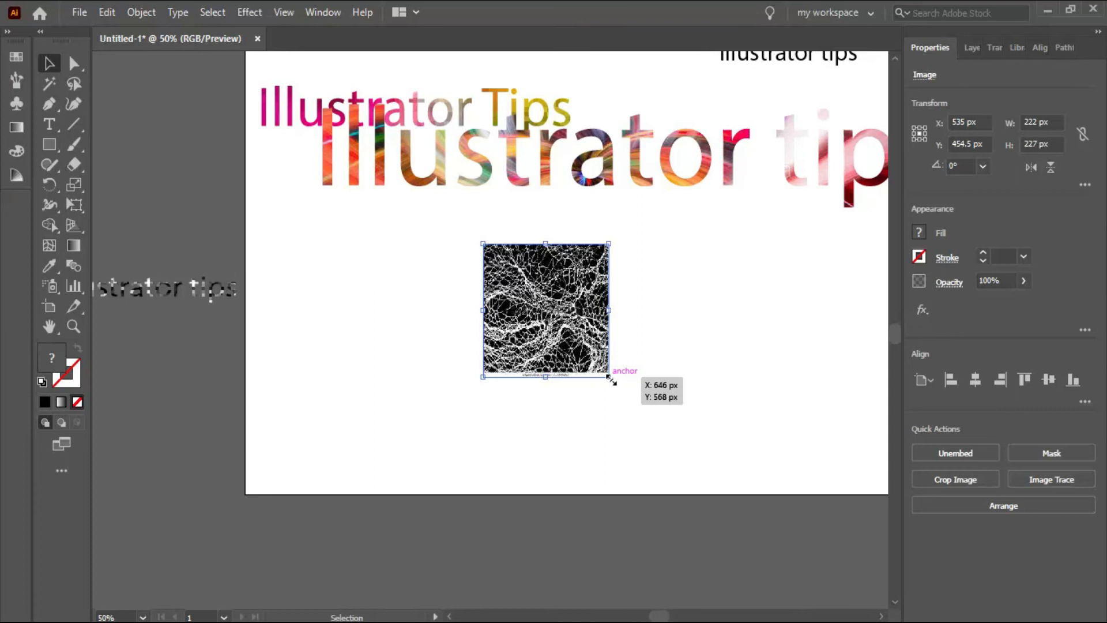
{"action": "left_click_drag", "start_coordinate": [610, 380], "coordinate": [737, 513]}
{"action": "left_click_drag", "start_coordinate": [578, 313], "coordinate": [517, 444]}
- Move the spare "Illustrator tips" text onto the web-like texture image and try to make a clipping mask from both
{"action": "left_click_drag", "start_coordinate": [778, 58], "coordinate": [461, 354]}
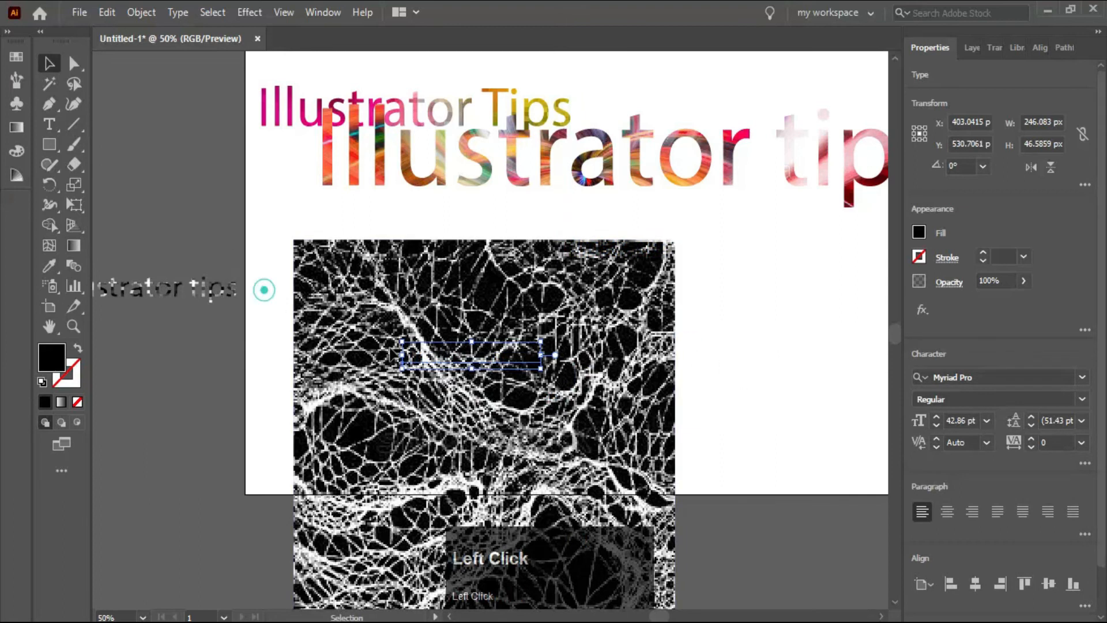
{"action": "left_click_drag", "start_coordinate": [264, 290], "coordinate": [450, 418]}
{"action": "left_click", "coordinate": [995, 507]}
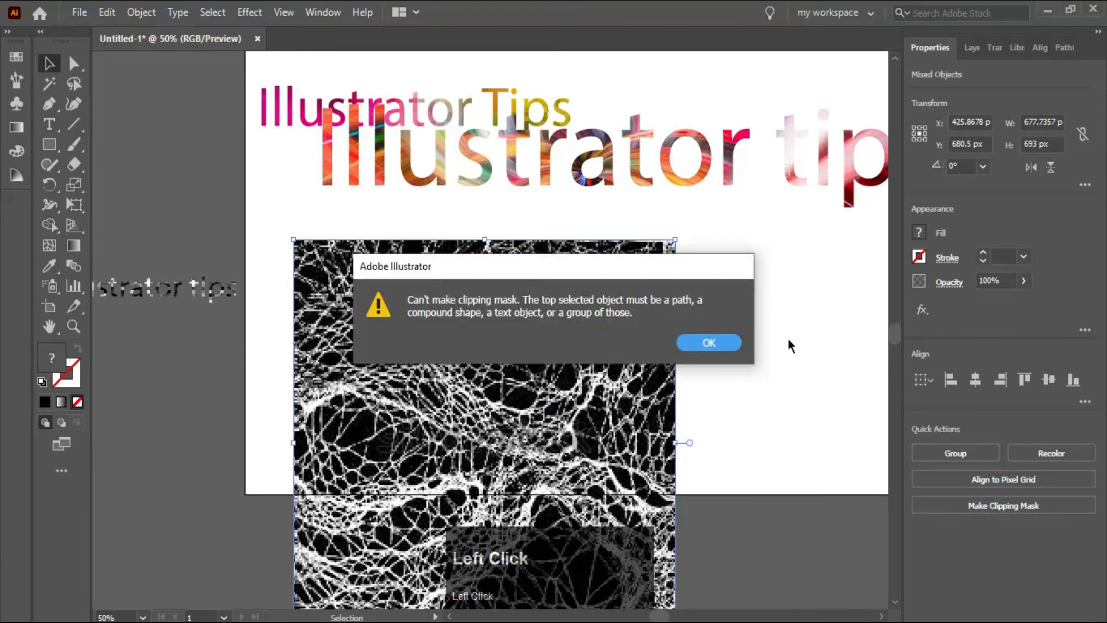
{"action": "left_click", "coordinate": [709, 344]}
{"action": "left_click", "coordinate": [807, 334]}
- Send the web-like texture image to the back and make a clipping mask from it and the text
{"action": "right_click", "coordinate": [523, 413]}
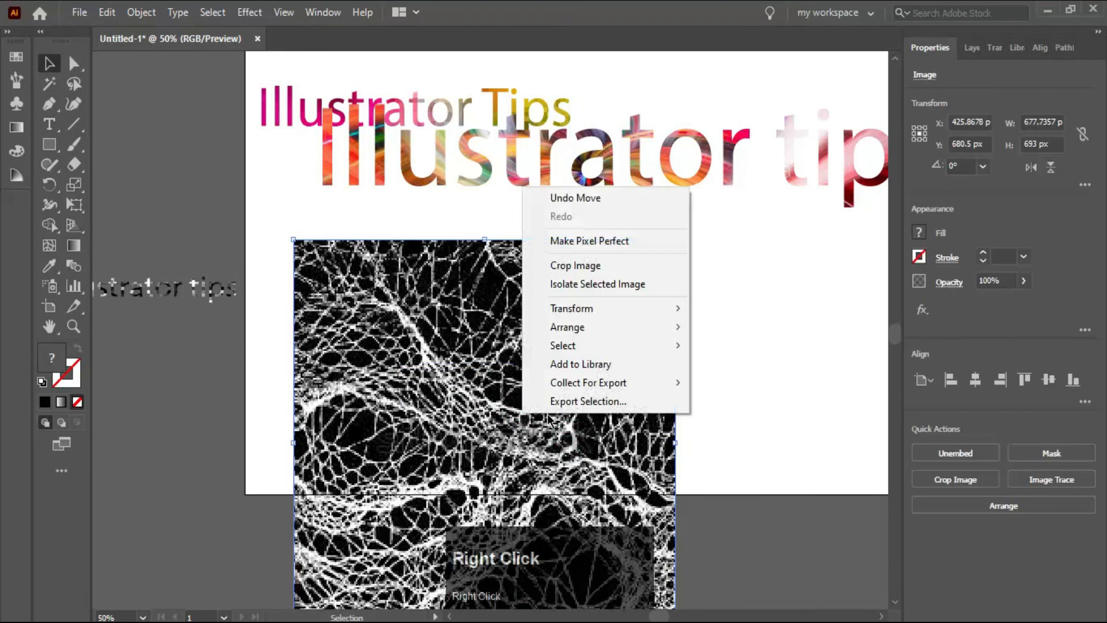
{"action": "left_click", "coordinate": [613, 327]}
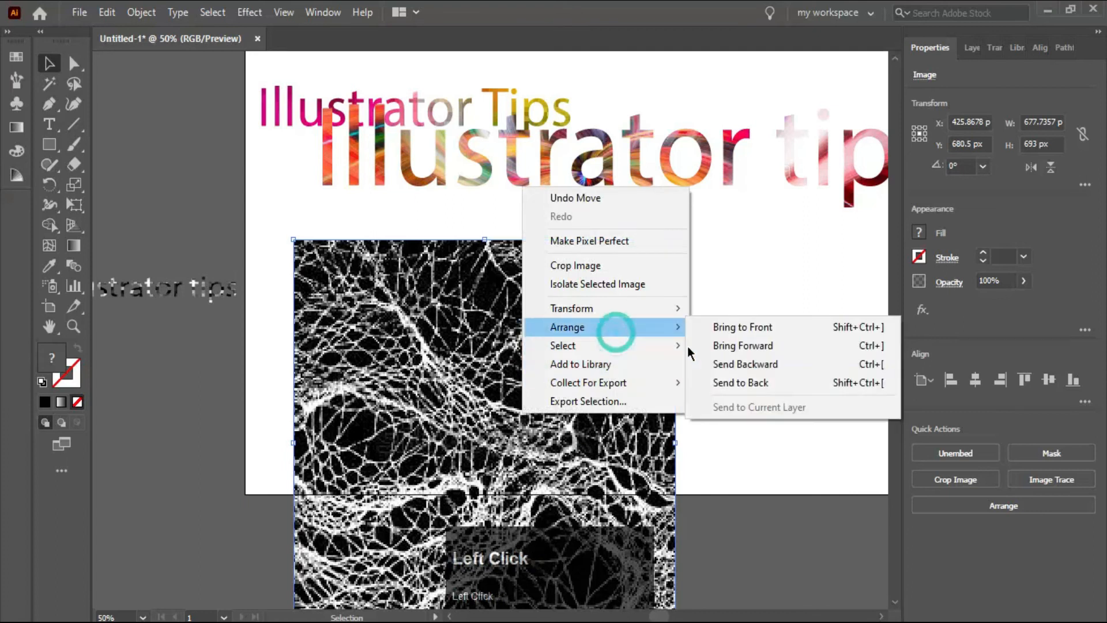
{"action": "left_click", "coordinate": [847, 385]}
{"action": "left_click", "coordinate": [727, 384]}
{"action": "left_click_drag", "start_coordinate": [276, 314], "coordinate": [587, 414]}
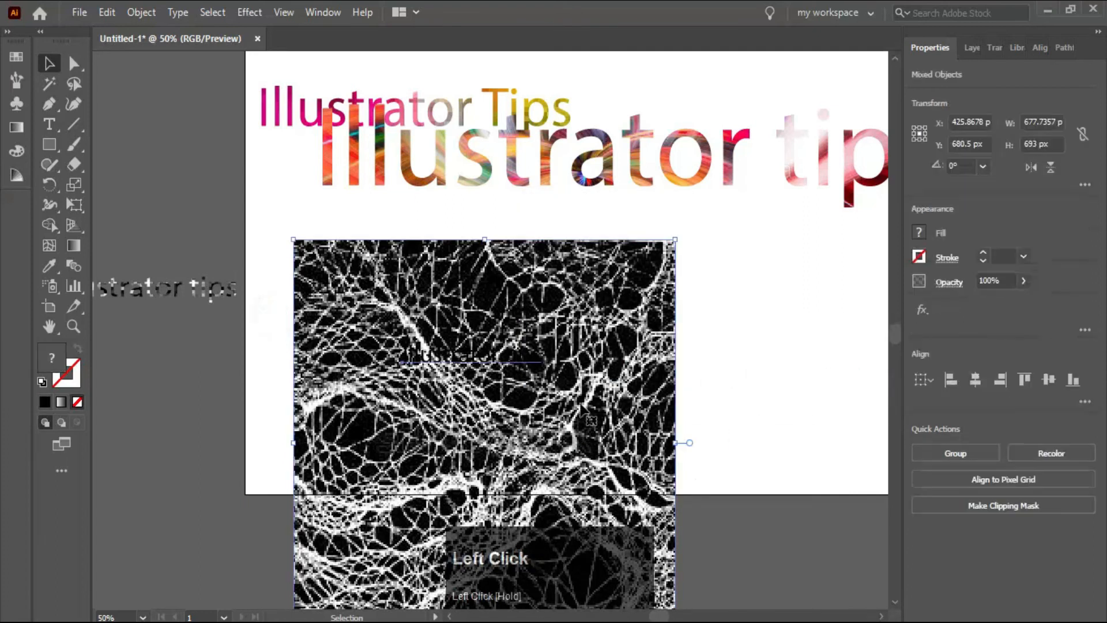
{"action": "left_click", "coordinate": [1021, 506]}
- Enlarge the newly clipped text to about 1027 × 195 px and place it below the colourful texts
{"action": "left_click_drag", "start_coordinate": [400, 341], "coordinate": [249, 311]}
{"action": "left_click_drag", "start_coordinate": [533, 374], "coordinate": [624, 325]}
{"action": "left_click_drag", "start_coordinate": [796, 346], "coordinate": [830, 425]}
- Move the large colourful "Illustrator tips" text directly beneath the small one, aligned near the artboard's left edge
{"action": "scroll", "coordinate": [745, 432], "scroll_direction": "up", "scroll_amount": 4}
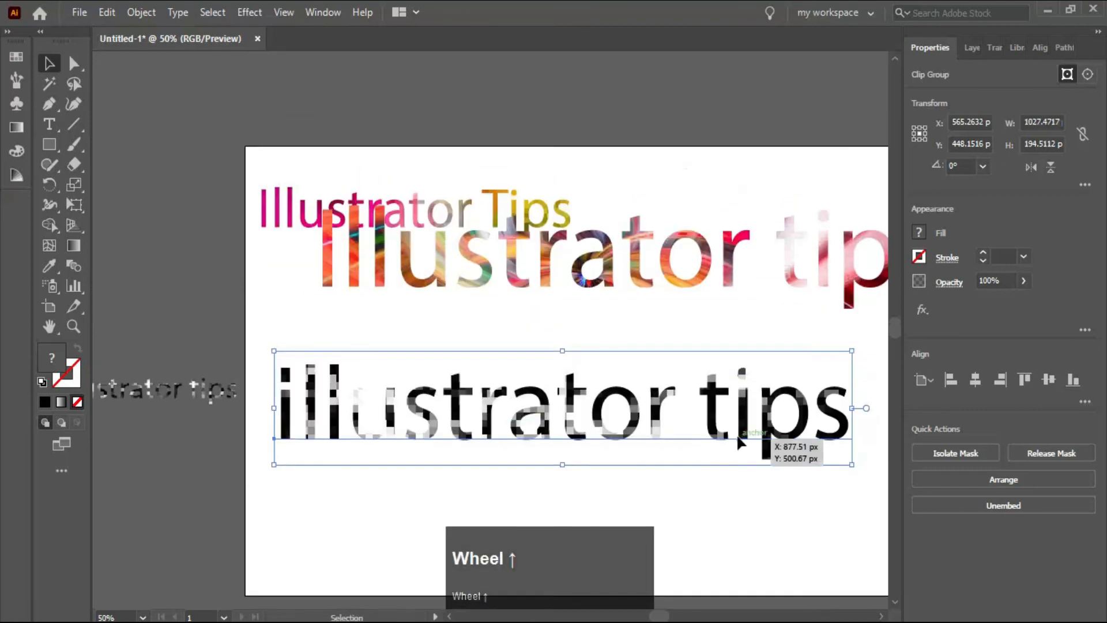
{"action": "left_click_drag", "start_coordinate": [709, 277], "coordinate": [606, 343]}
{"action": "left_click", "coordinate": [549, 180]}
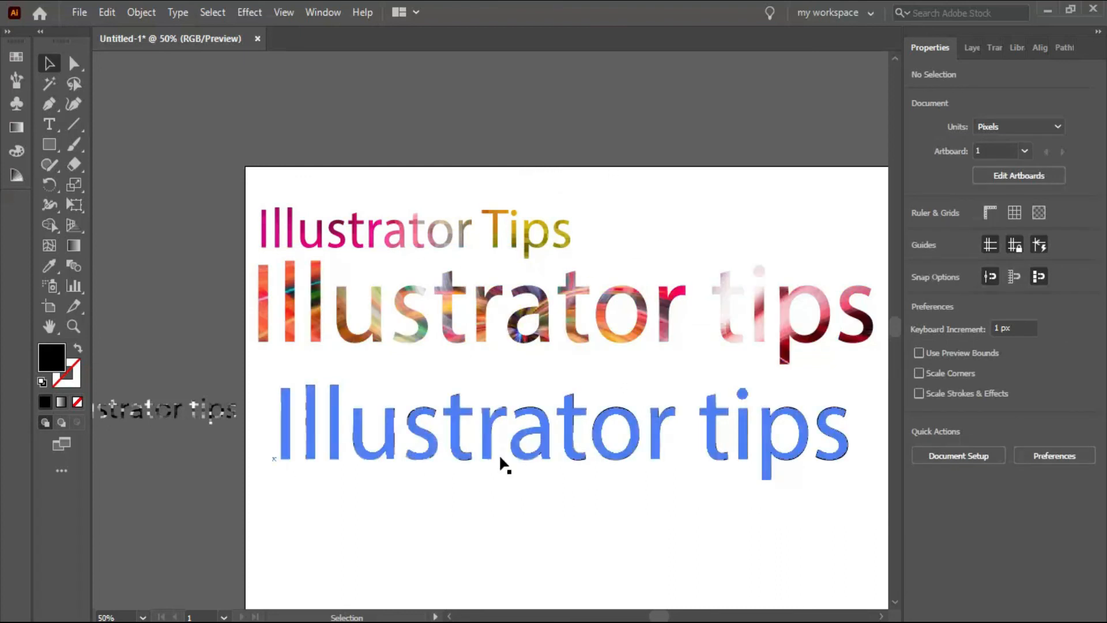
- Release the clipping mask of the lowest, texture-filled text and undo the release
{"action": "left_click_drag", "start_coordinate": [248, 391], "coordinate": [830, 500]}
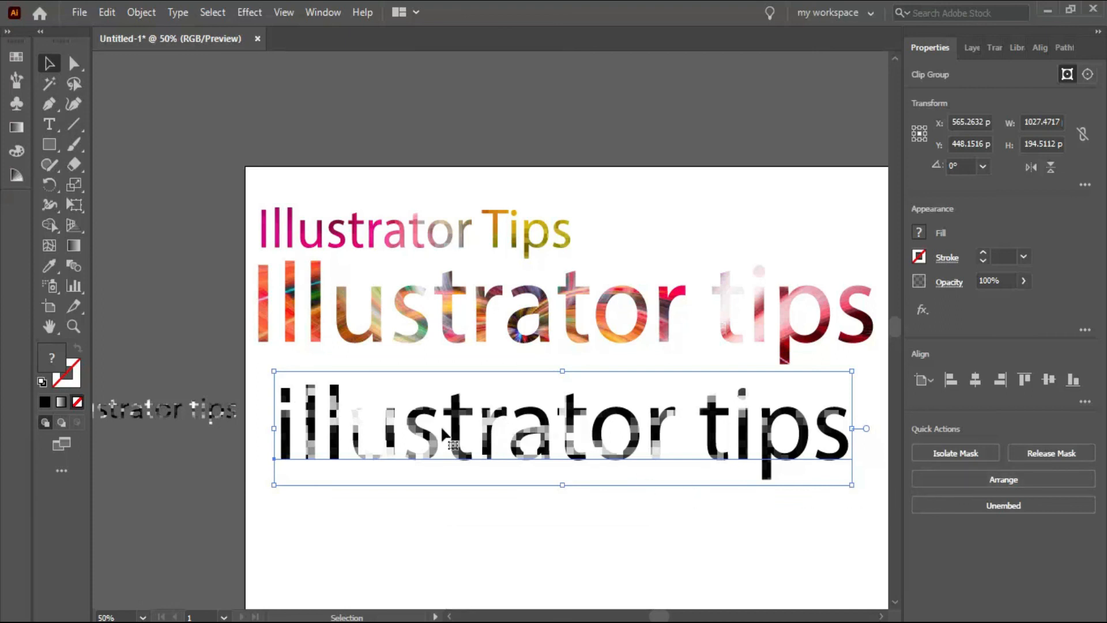
{"action": "left_click_drag", "start_coordinate": [252, 414], "coordinate": [794, 518]}
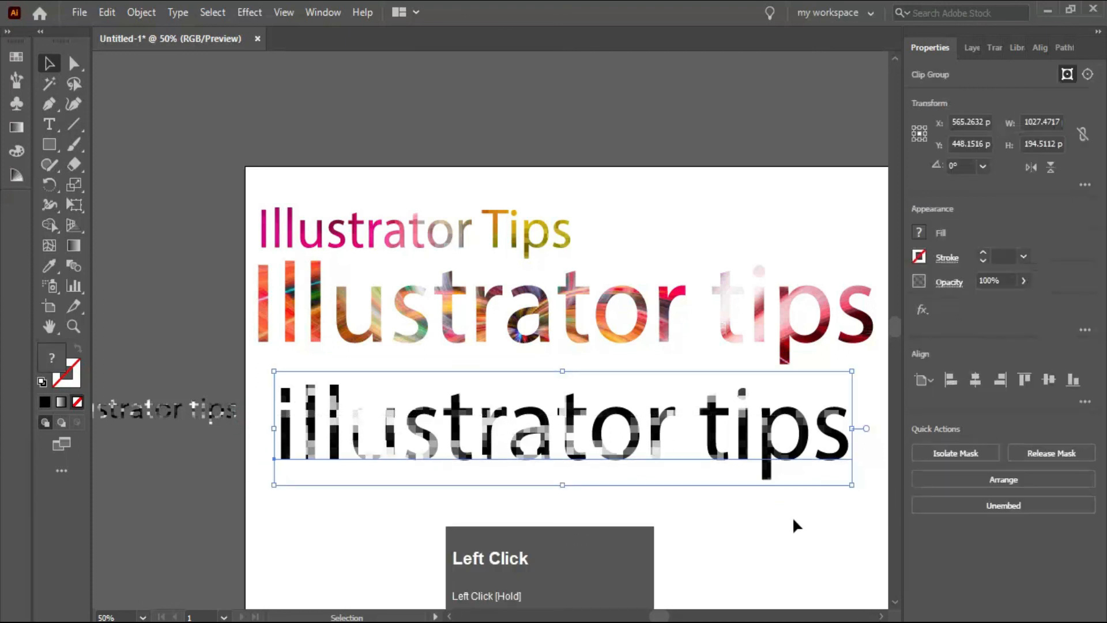
{"action": "left_click", "coordinate": [1053, 456]}
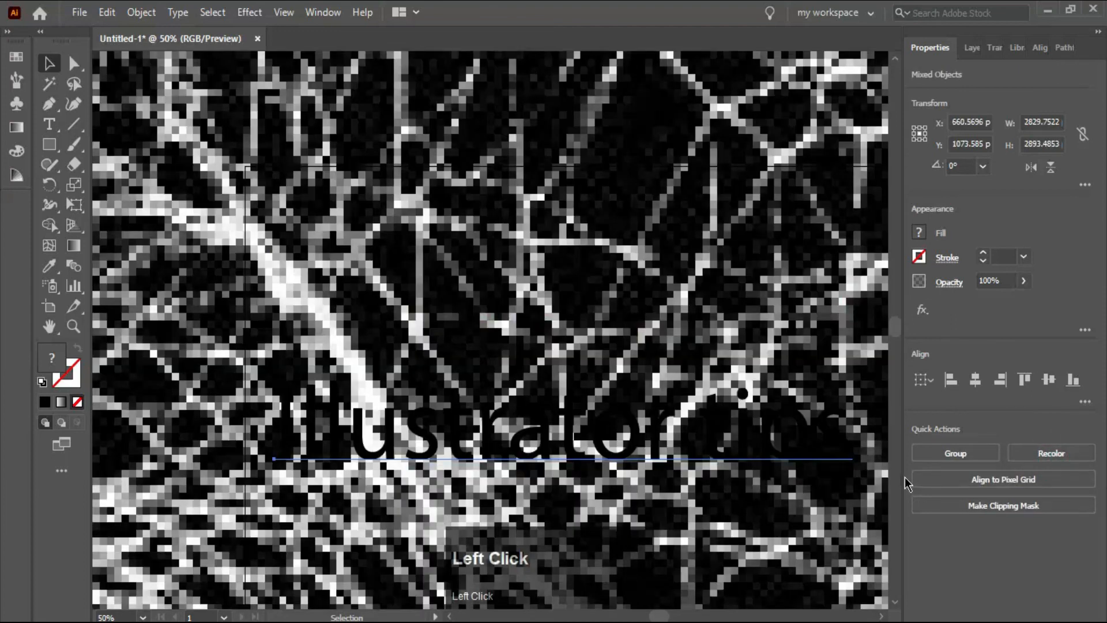
{"action": "key", "text": "ctrl+z"}
{"action": "left_click", "coordinate": [763, 507]}
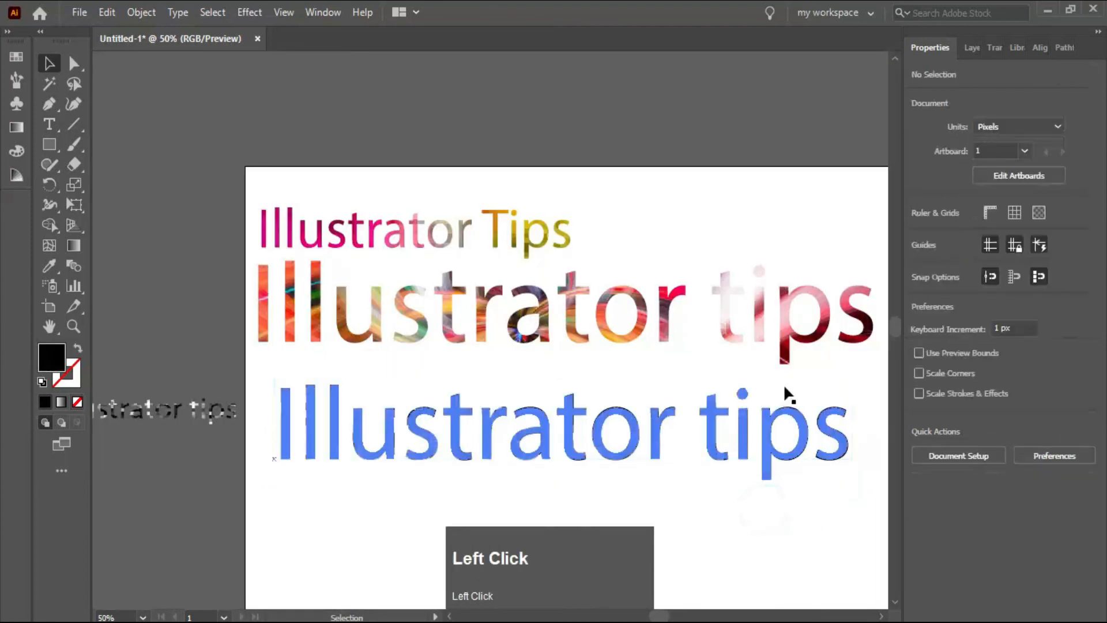
{"action": "scroll", "coordinate": [785, 386], "scroll_direction": "down", "scroll_amount": 1}
{"action": "left_click_drag", "start_coordinate": [289, 248], "coordinate": [859, 508]}
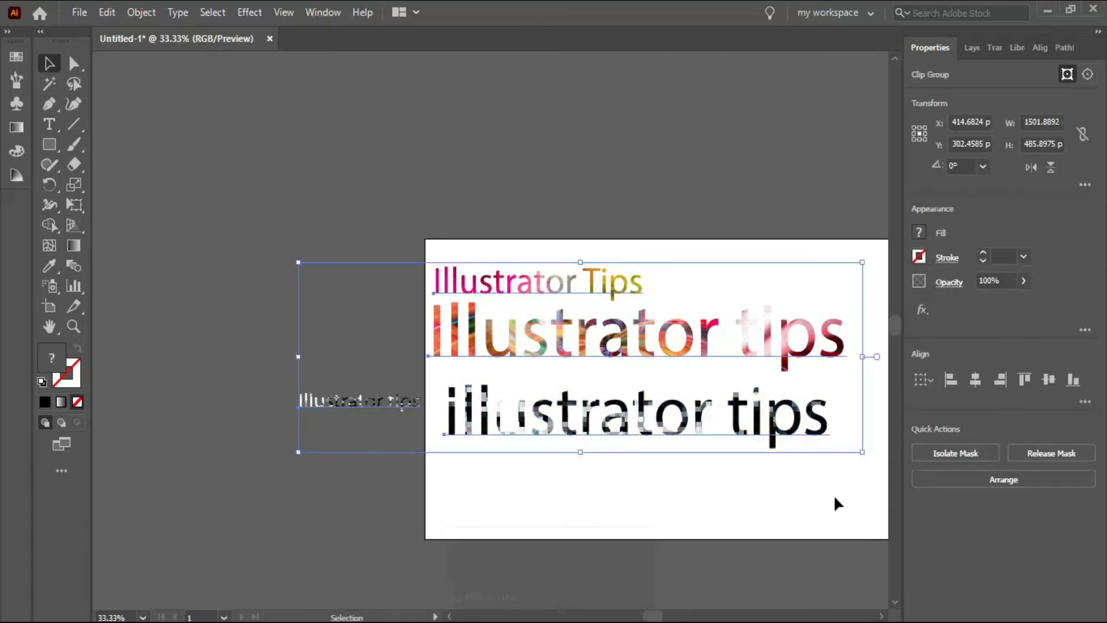
{"action": "left_click", "coordinate": [688, 467]}
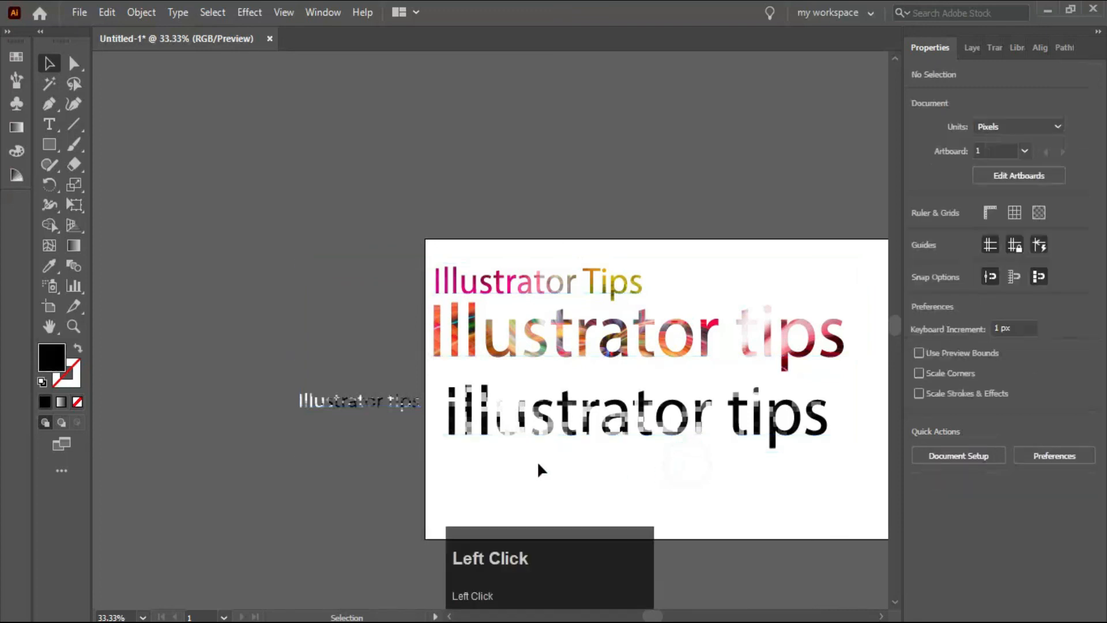
{"action": "left_click_drag", "start_coordinate": [427, 238], "coordinate": [783, 476]}
{"action": "left_click", "coordinate": [730, 487]}
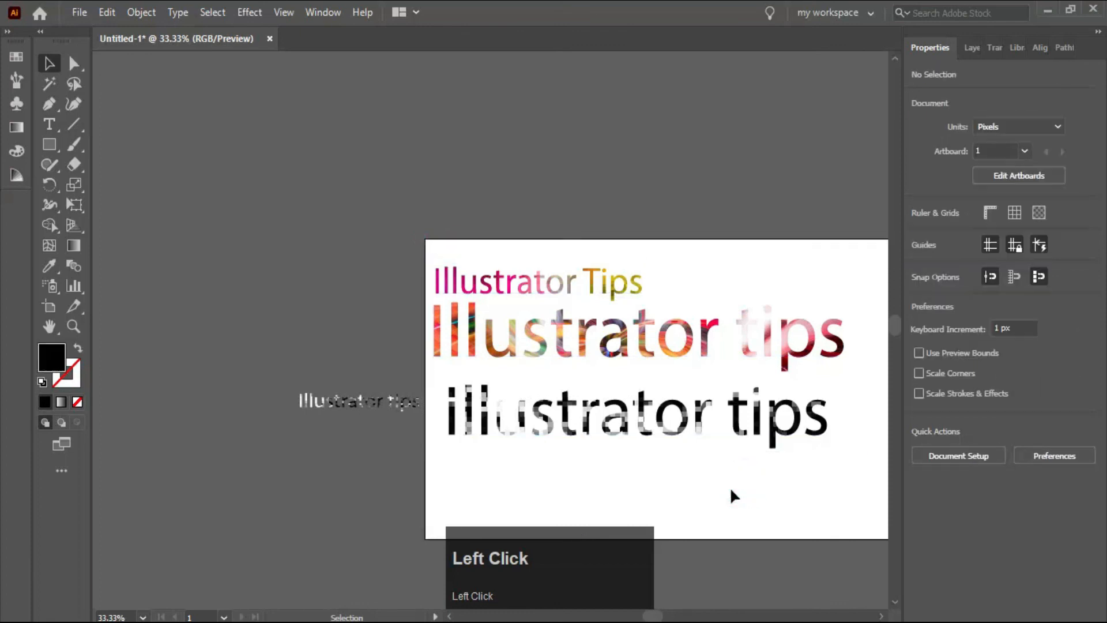